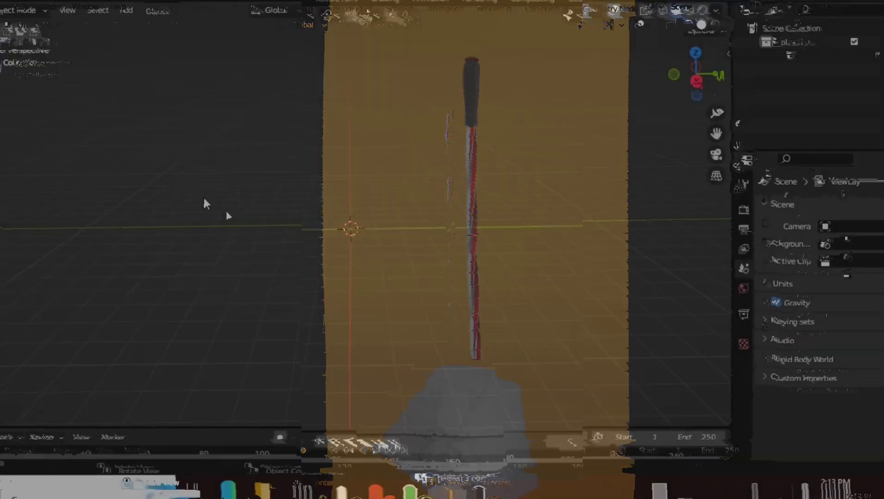
Add a cube at the scene centre, trying and then cancelling a vertical stretch
key("shift+a")
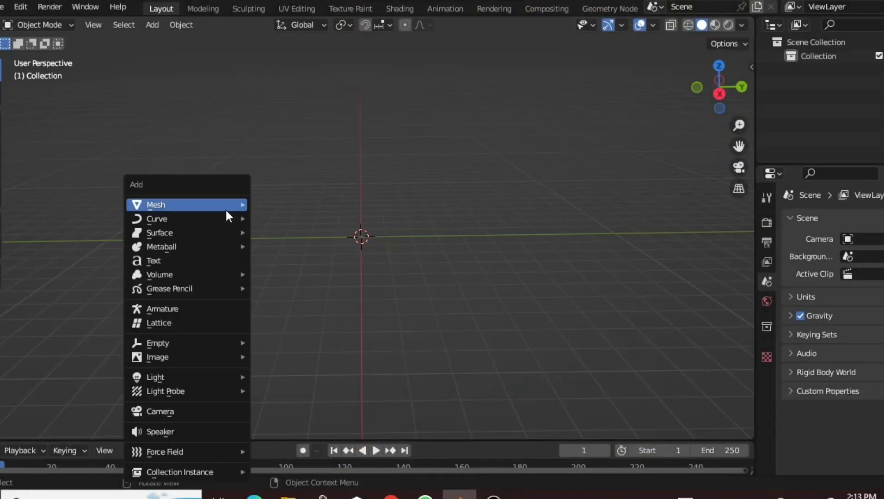
left_click(283, 216)
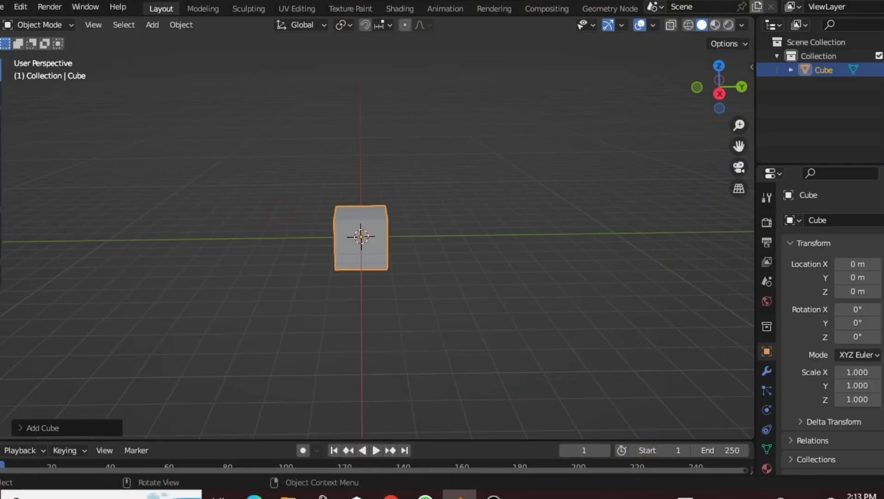
key("s")
key("z")
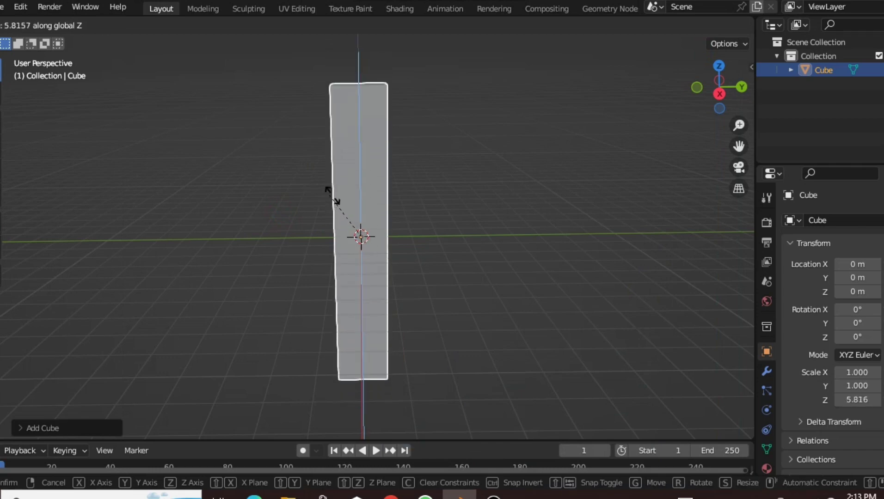
key("Escape")
Scale the cube's mesh up slightly in Edit Mode
key("Tab")
key("s")
left_click(350, 208)
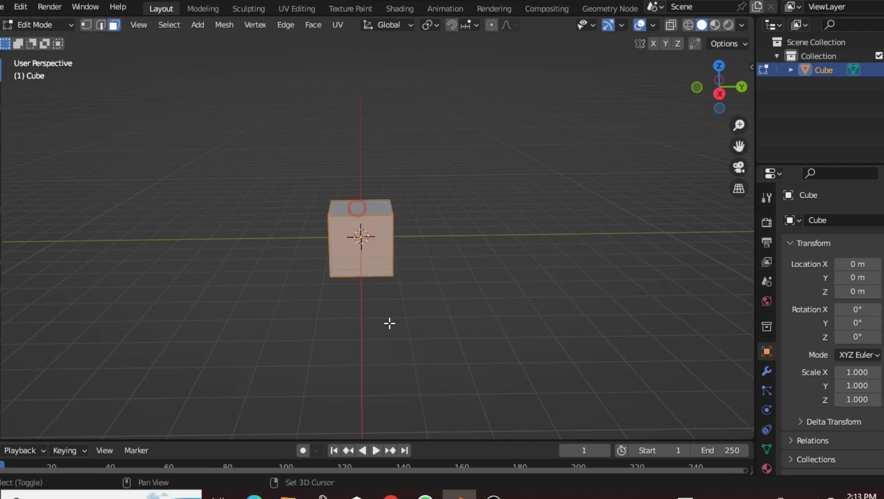
mouse_move(389, 322)
middle_mouse_down()
mouse_move(372, 314)
mouse_move(342, 218)
middle_mouse_up()
Extrude every cube face individually outward into a plus-shaped cross
right_click(341, 218)
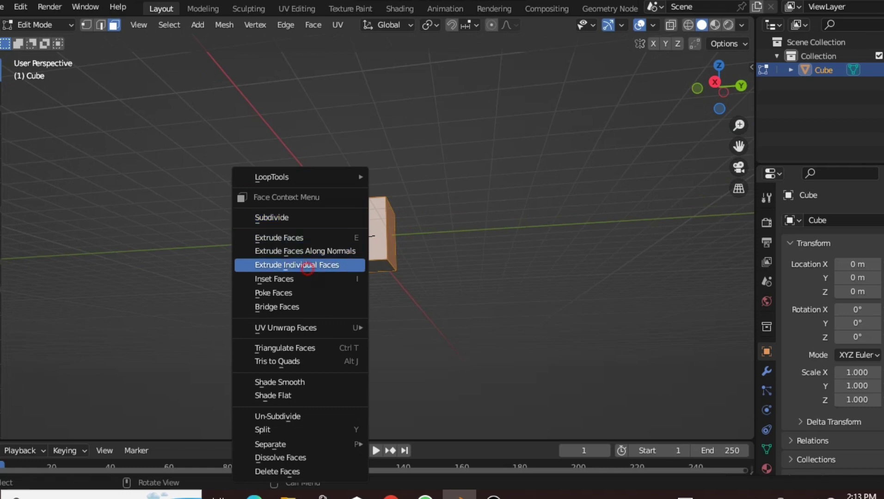
left_click(306, 268)
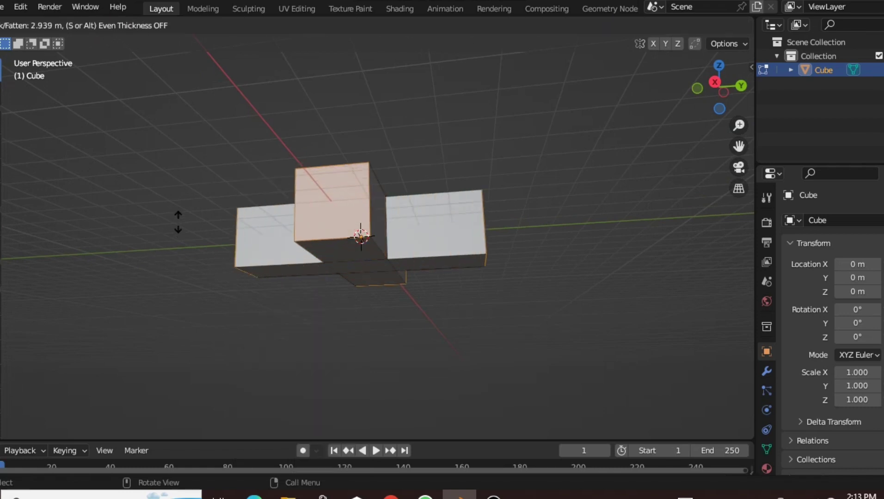
left_click(194, 240)
mouse_move(194, 239)
middle_mouse_down()
mouse_move(252, 389)
mouse_move(268, 349)
middle_mouse_up()
left_click(268, 349)
middle_click_drag(320, 377, 453, 230)
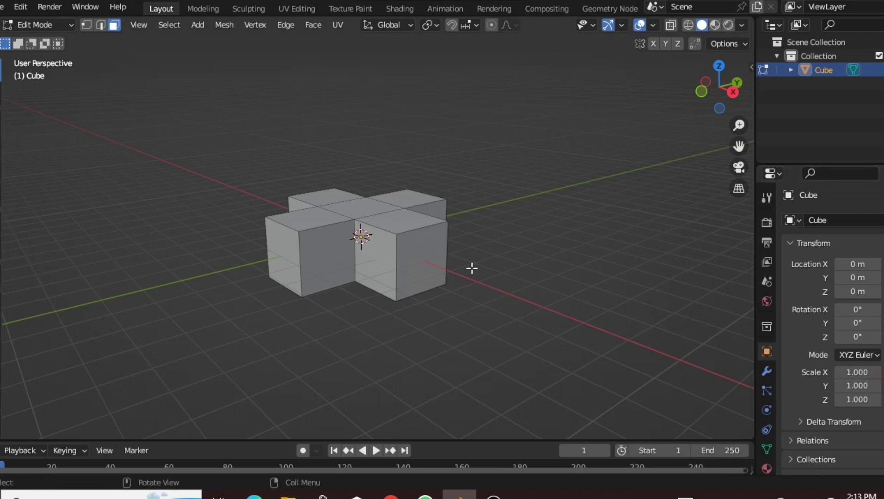
key("z")
left_click(298, 215)
Stretch the cross object to a Z scale of 4.118 and re-enter Edit Mode
key("Tab")
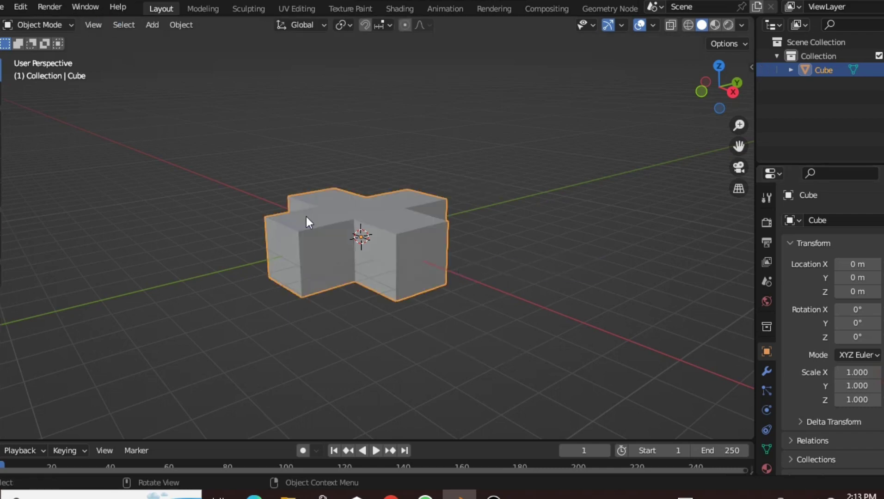
key("s")
key("z")
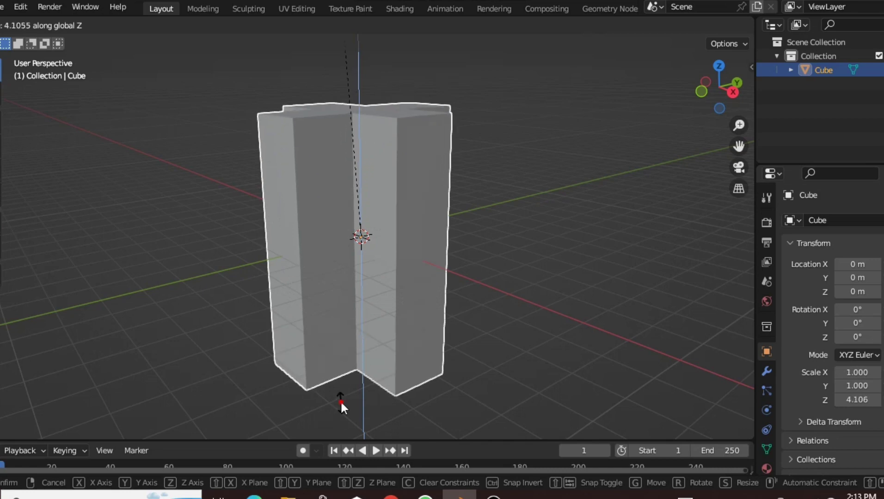
left_click(340, 401)
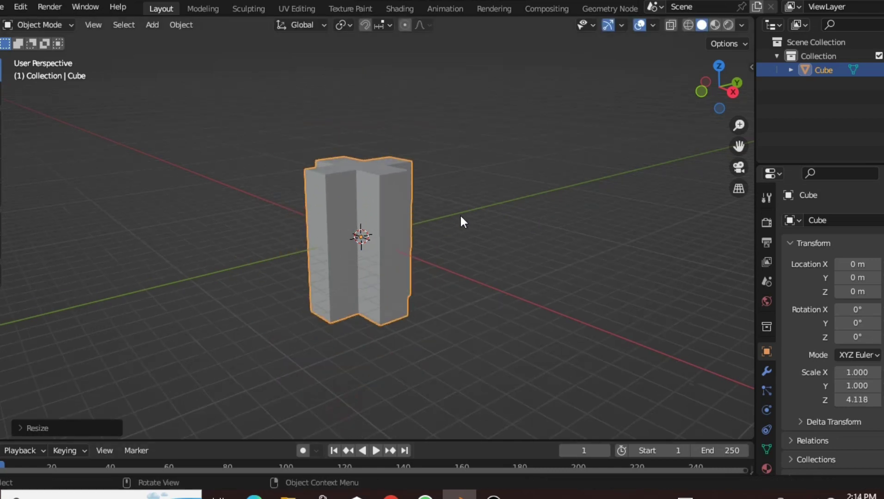
key("Tab")
middle_click_drag(419, 200, 462, 247)
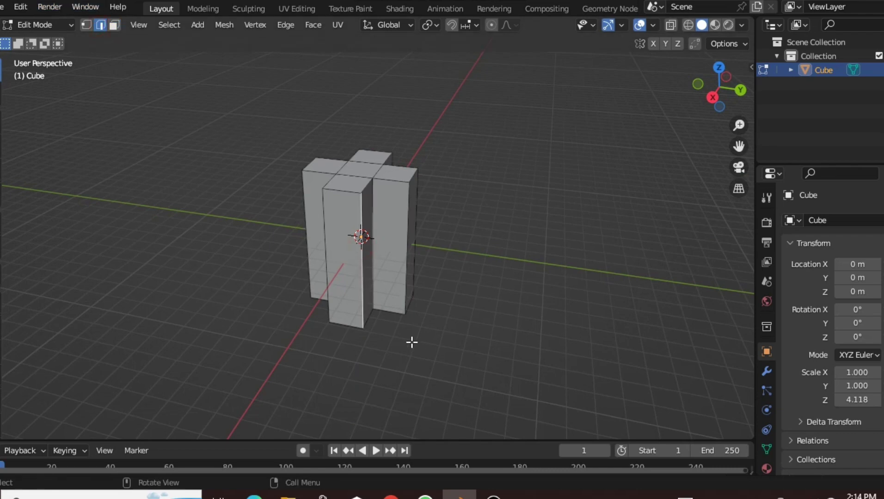
Slide the first fin edges outward, one along Y and one along X
key("g")
key("y")
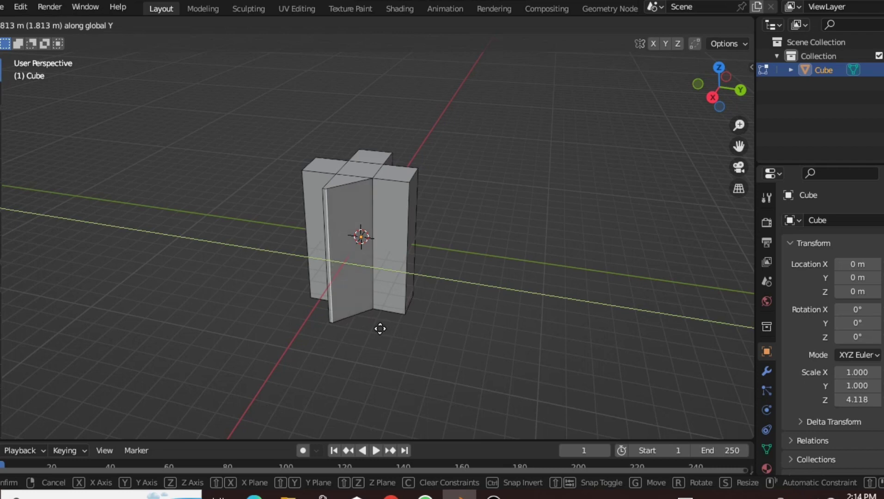
left_click(379, 327)
mouse_move(230, 320)
middle_mouse_down()
mouse_move(421, 355)
mouse_move(391, 273)
middle_mouse_up()
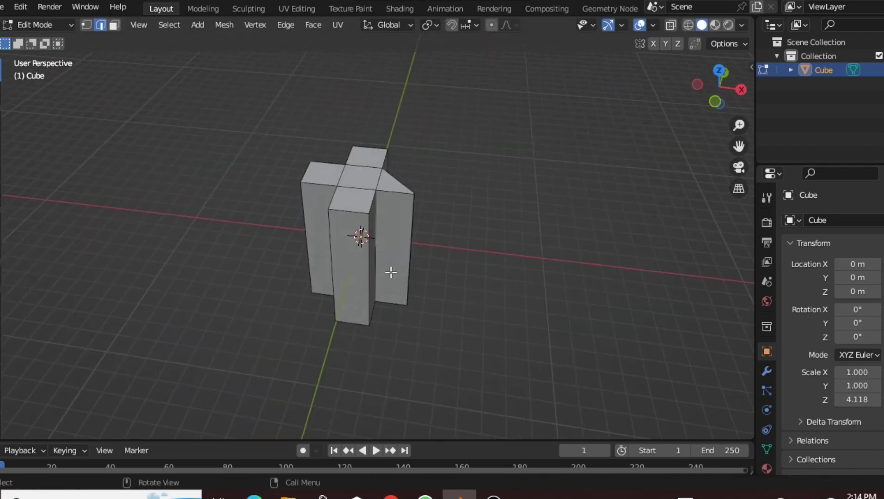
key("g")
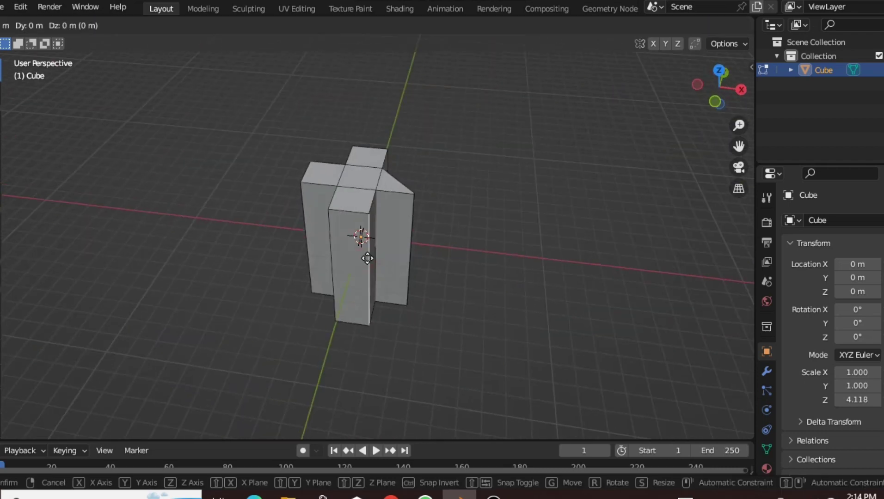
key("y")
right_click(350, 256)
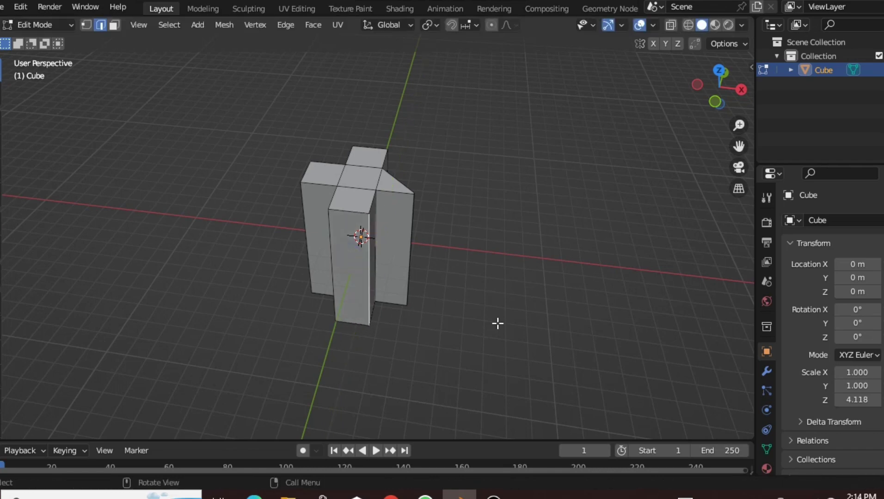
key("g")
key("y")
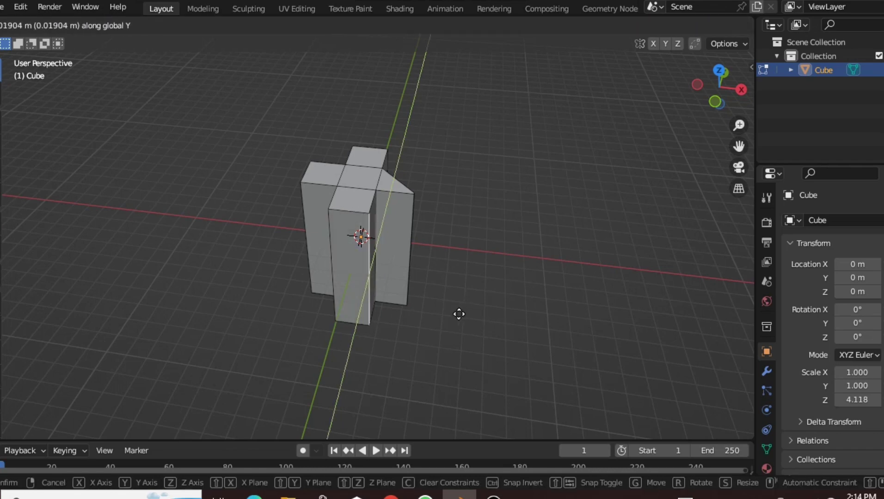
key("x")
left_click(464, 320)
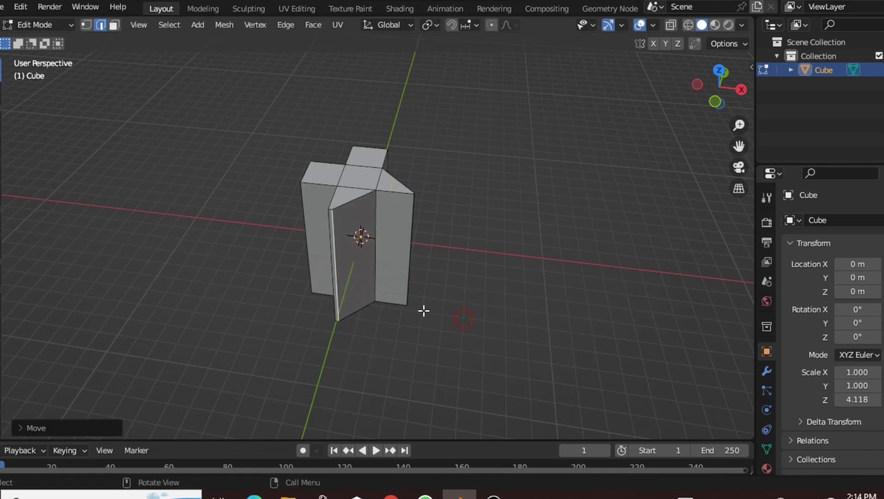
Slide two more fin edges outward along Y and X around the column
mouse_move(310, 326)
middle_mouse_down()
mouse_move(497, 352)
mouse_move(469, 326)
middle_mouse_up()
key("g")
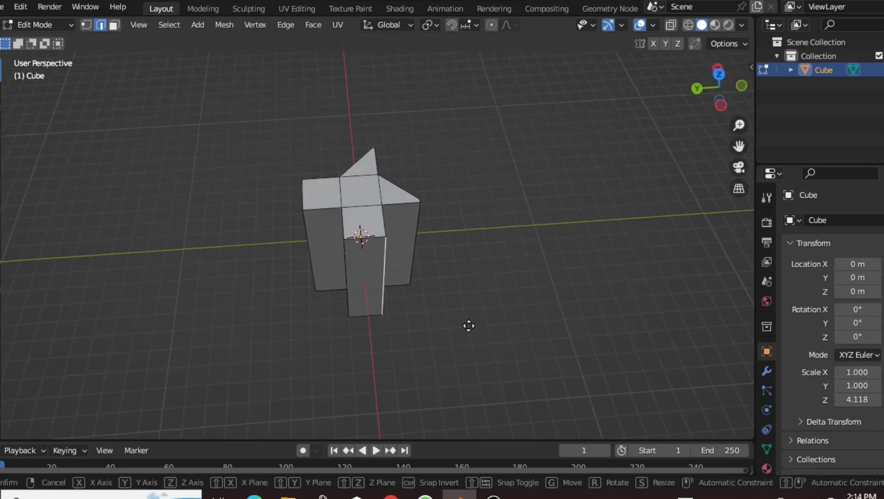
key("y")
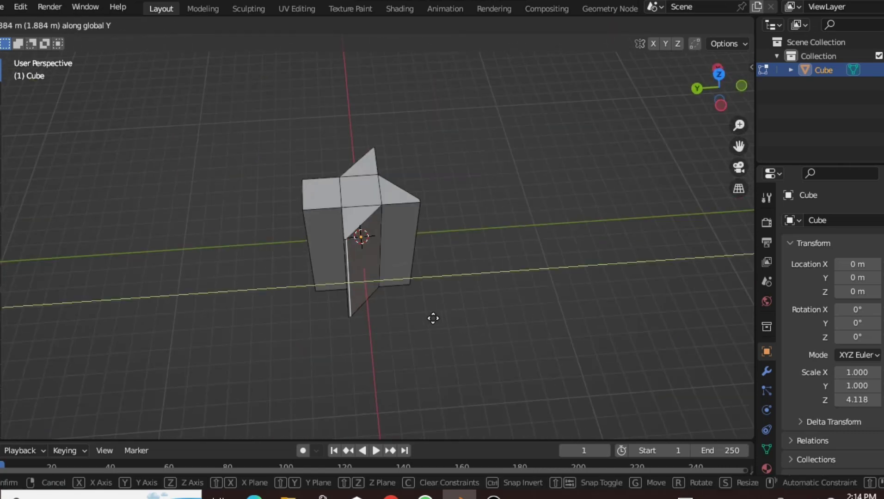
left_click(433, 318)
mouse_move(306, 318)
middle_mouse_down()
mouse_move(468, 341)
mouse_move(385, 271)
middle_mouse_up()
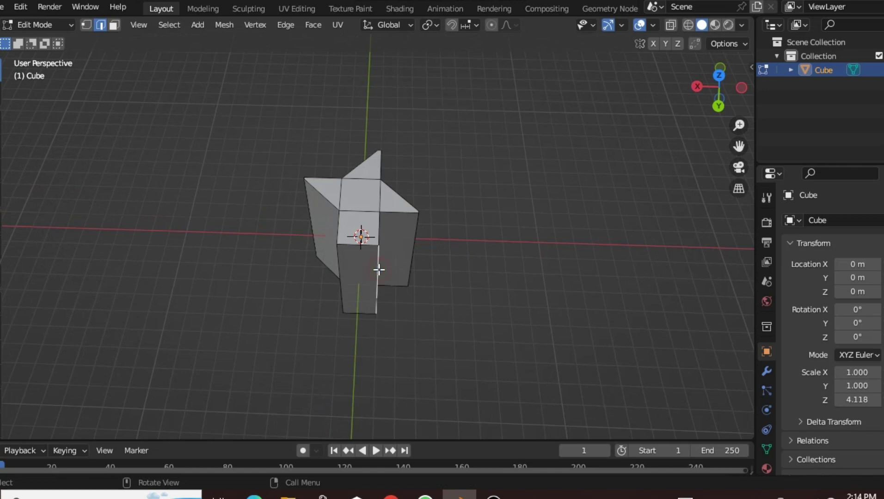
key("g")
key("x")
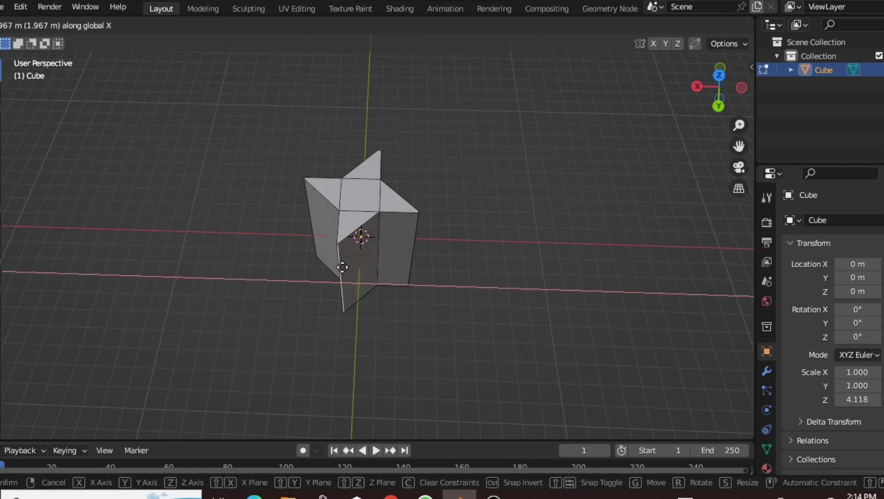
left_click(343, 267)
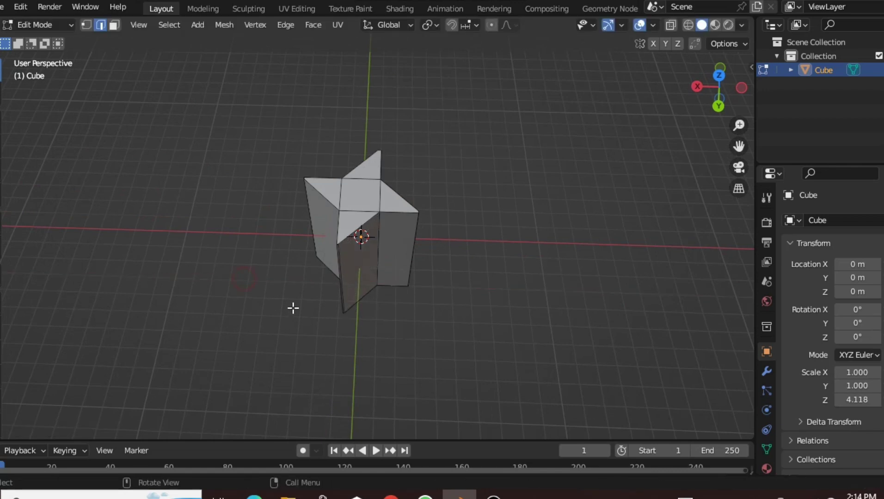
middle_click_drag(292, 306, 316, 254)
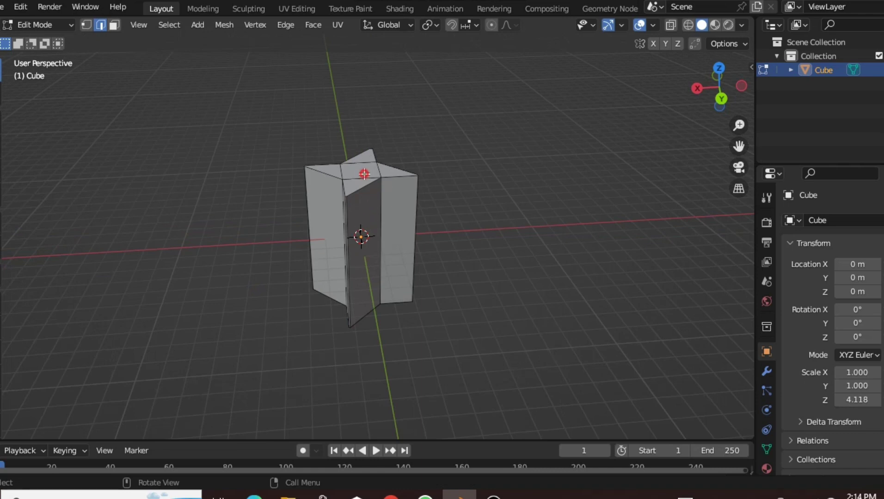
Scale the four top triangle faces down into a sharp spike point
left_click(365, 174)
left_click(114, 25)
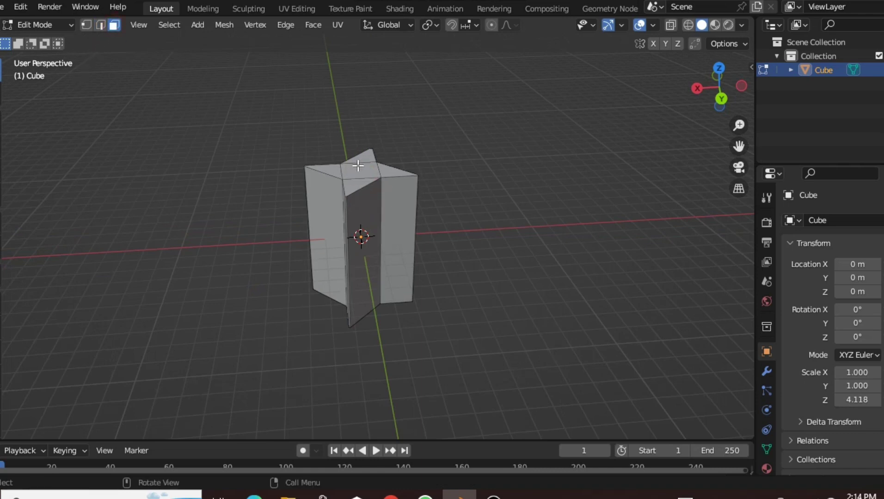
left_click(363, 173)
key("s")
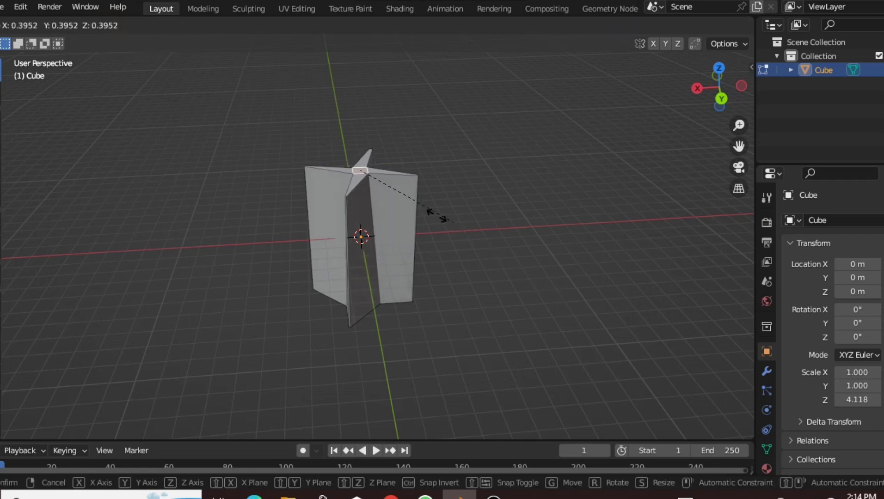
right_click(566, 296)
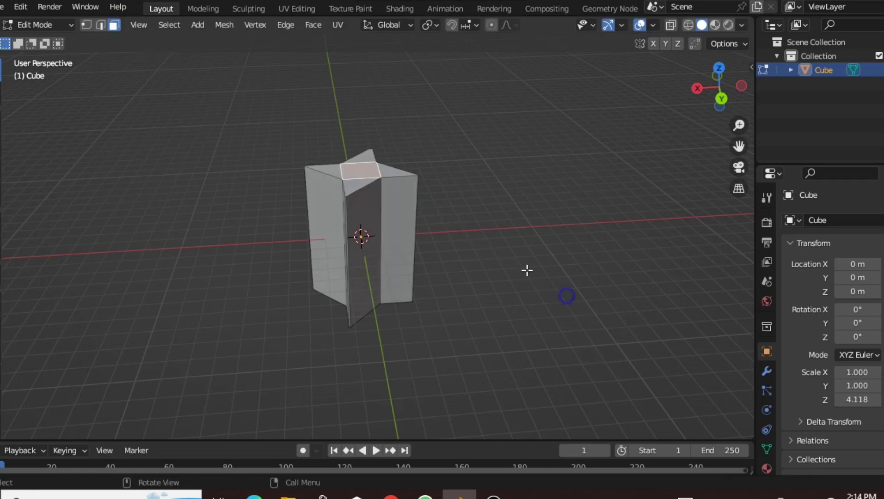
left_click(367, 154, "shift")
left_click(401, 173, "shift")
left_click(363, 186, "shift")
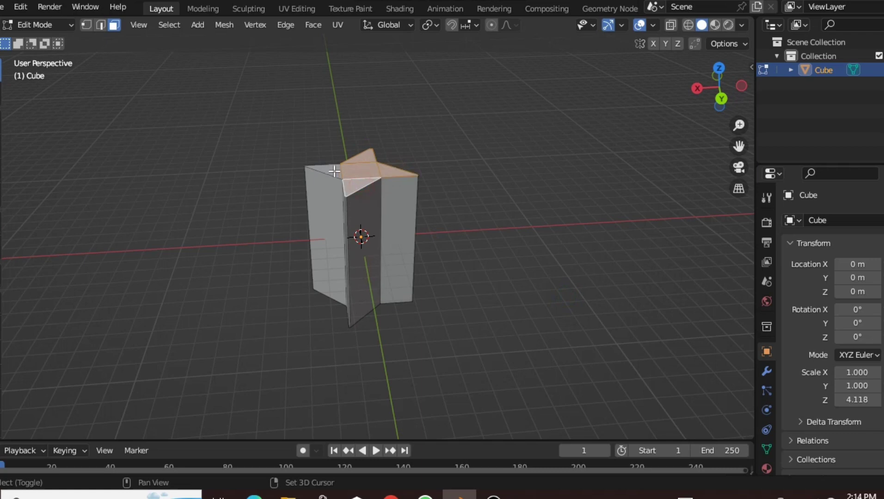
left_click(326, 171, "shift")
key("s")
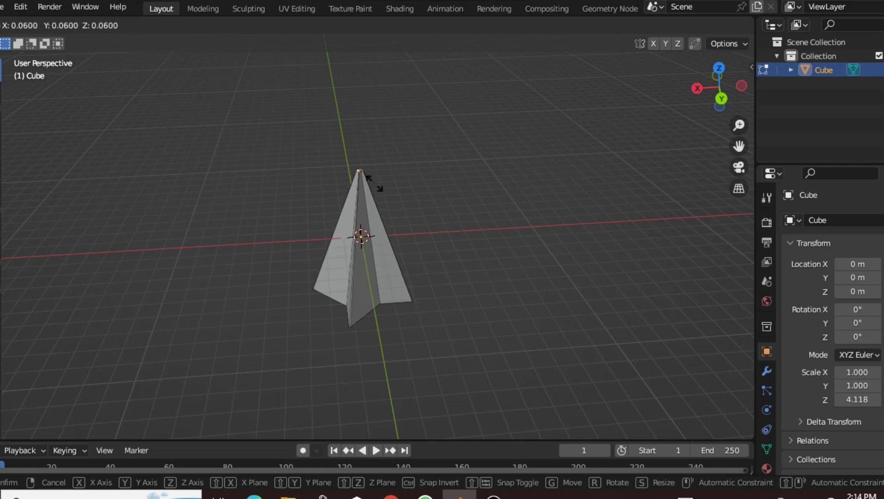
left_click(371, 181)
Select the spike's bottom quad and the adjacent lower faces
mouse_move(448, 274)
middle_mouse_down()
mouse_move(521, 367)
mouse_move(436, 269)
mouse_move(364, 289)
middle_mouse_up()
left_click(351, 289, "shift")
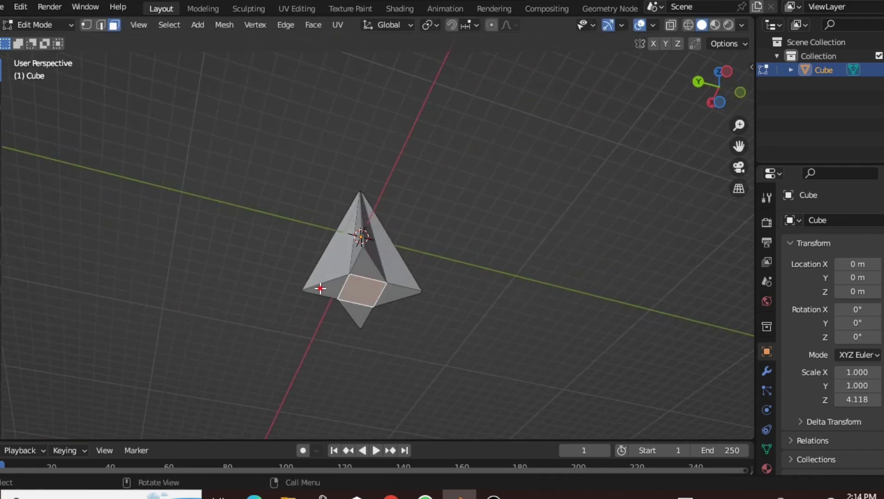
left_click(320, 288, "shift")
left_click(359, 271, "shift")
left_click(359, 296, "shift")
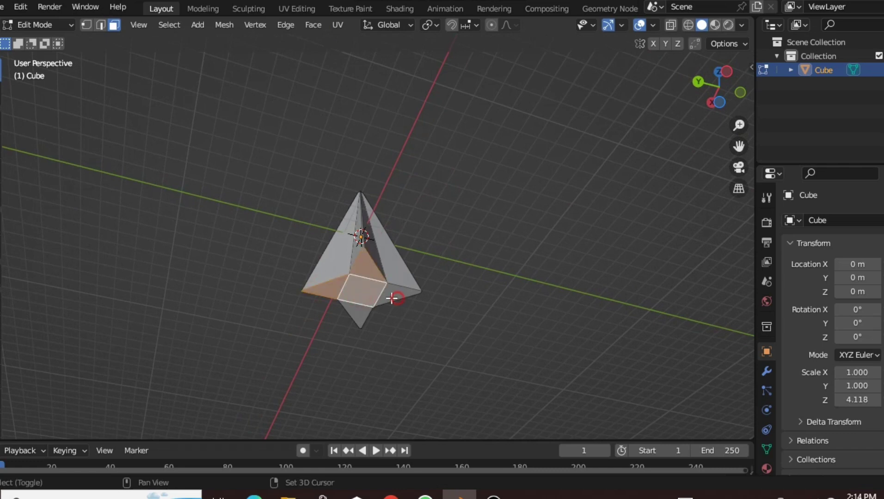
mouse_move(454, 316)
middle_mouse_down()
mouse_move(444, 375)
mouse_move(463, 386)
middle_mouse_up()
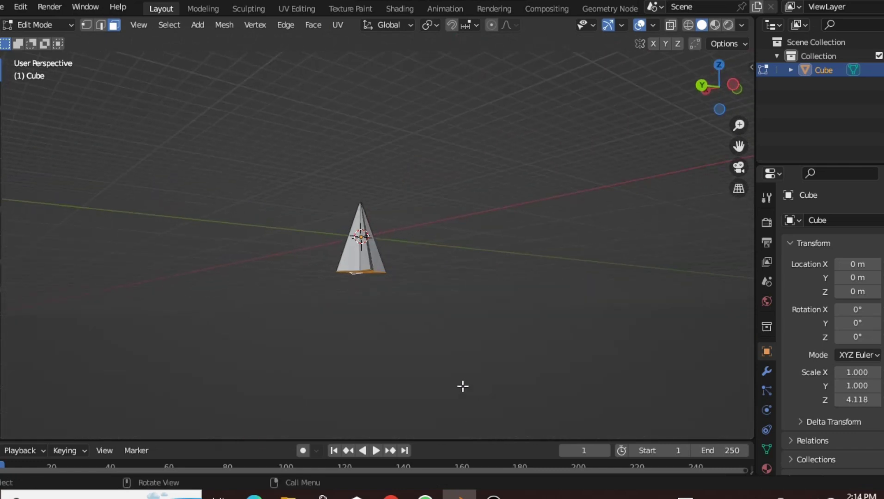
Extrude the bottom faces straight down along Z into a long column
key("e")
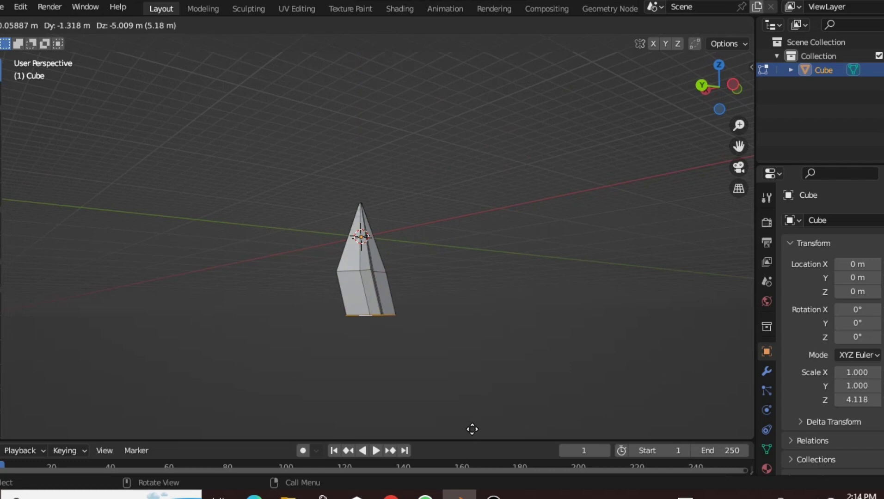
key("z")
left_click(516, 355)
scroll(507, 292, "down", 3)
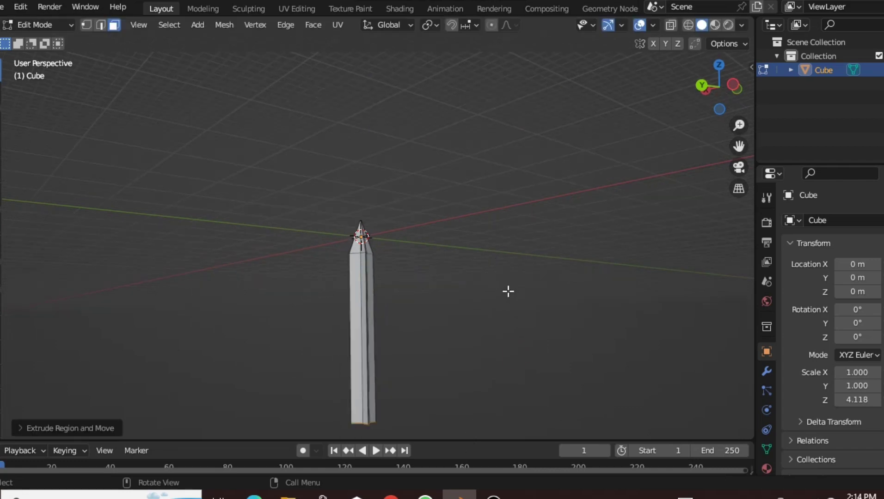
scroll(470, 304, "down", 1)
mouse_move(470, 304)
middle_mouse_down()
mouse_move(306, 274)
mouse_move(323, 256)
mouse_move(430, 264)
mouse_move(543, 314)
mouse_move(473, 325)
mouse_move(412, 316)
mouse_move(484, 339)
middle_mouse_up()
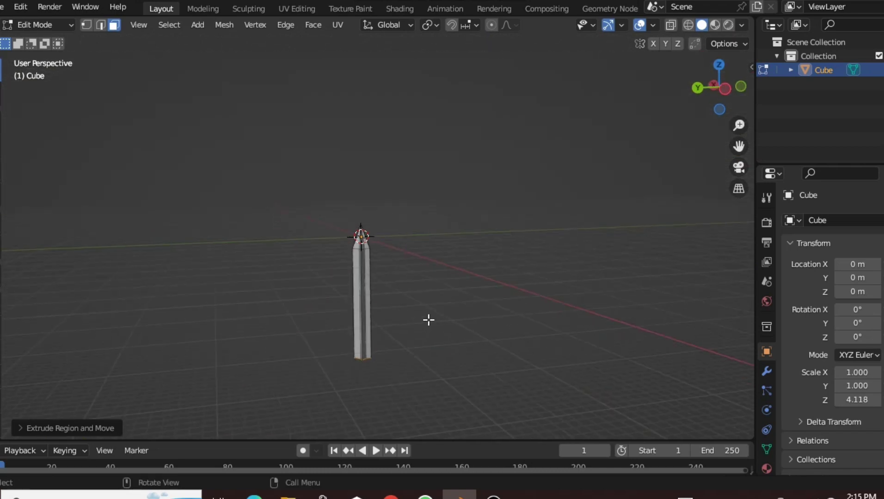
Undo the extrusions and re-extrude the base down to a shorter length
key("e")
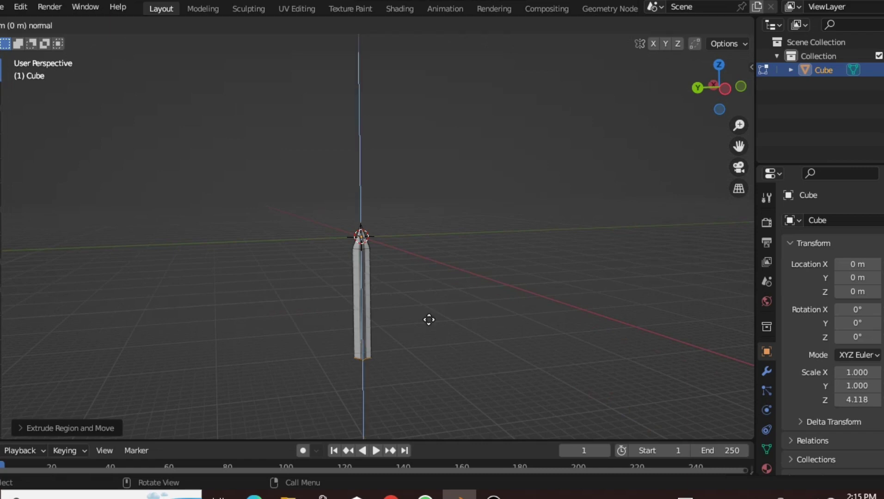
key("z")
key("z")
right_click(427, 386)
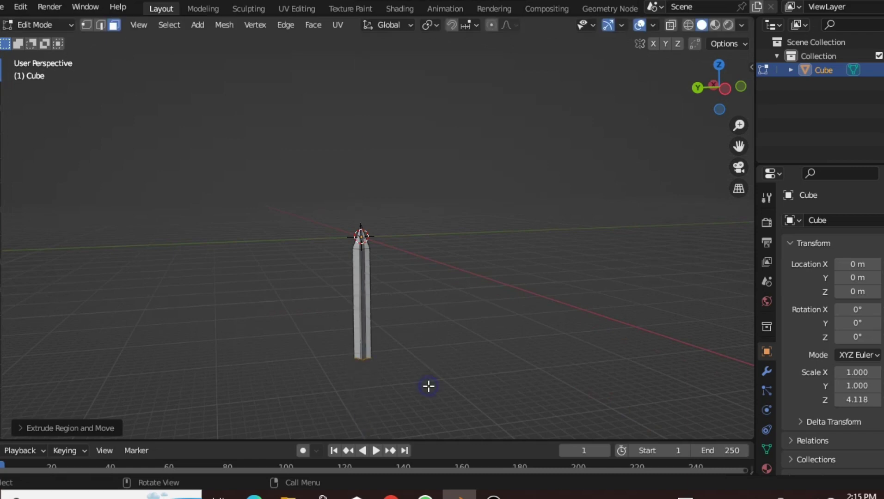
key("ctrl+z")
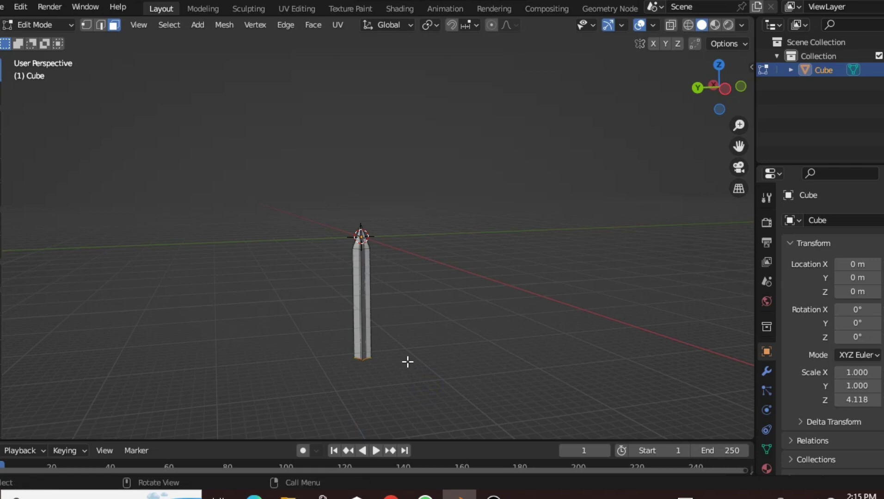
key("ctrl+z")
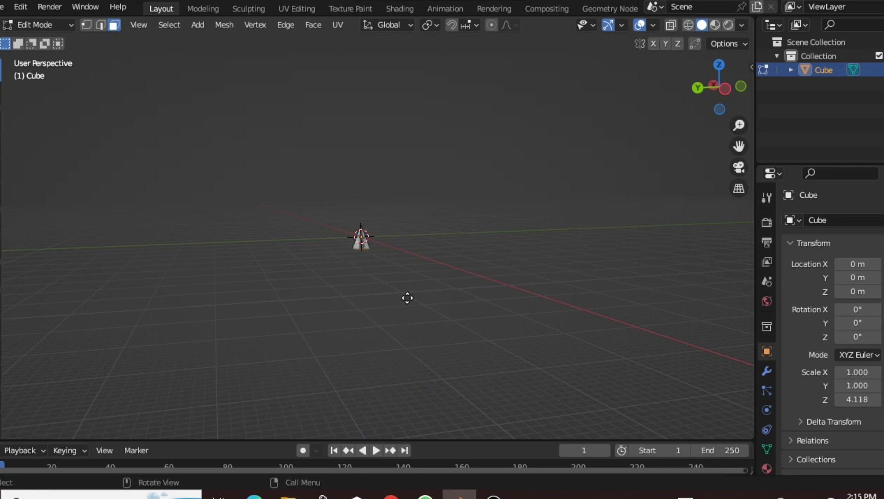
key("e")
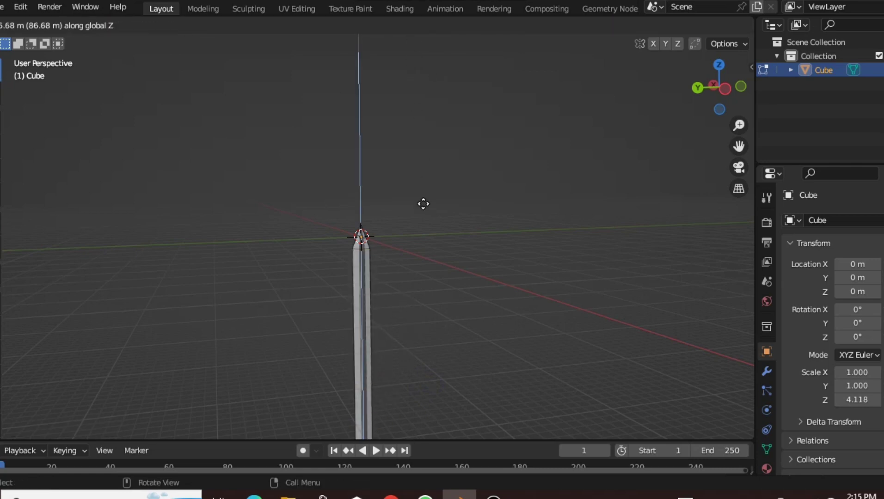
left_click(427, 241)
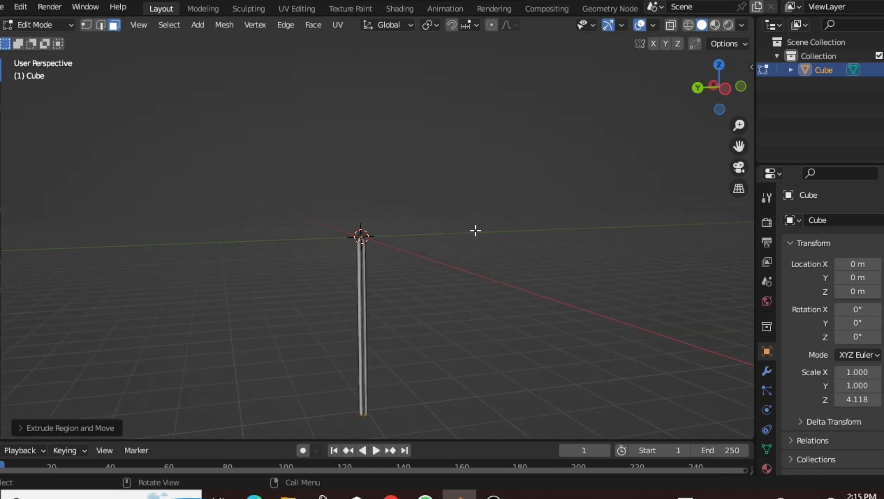
Raise the whole blade mesh along Z above the origin, then return to Object Mode
key("a")
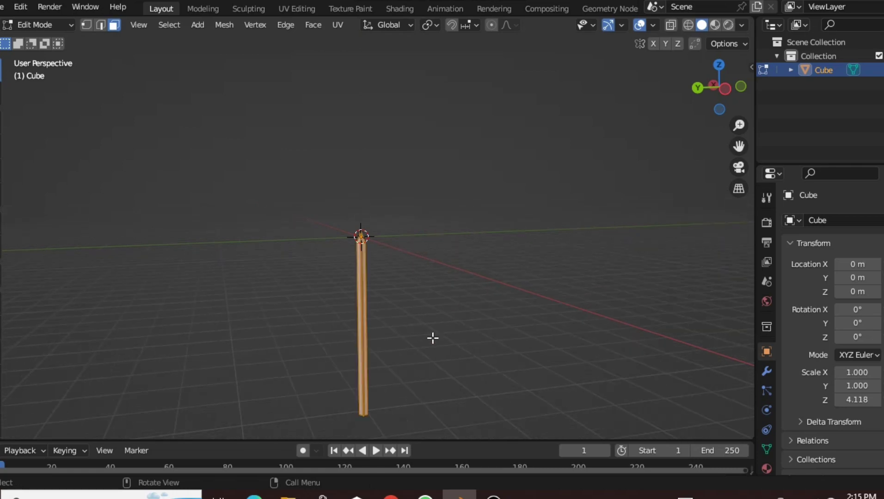
key("g")
key("z")
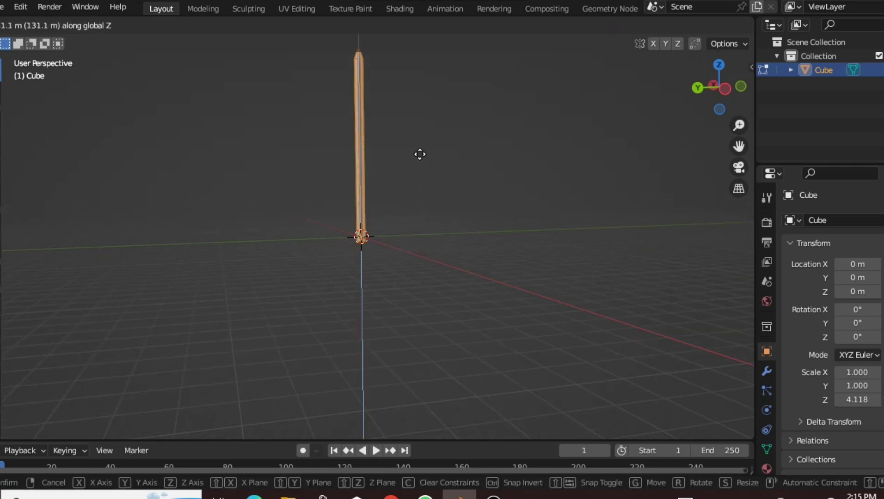
left_click(420, 154)
mouse_move(429, 145)
middle_mouse_down()
mouse_move(377, 228)
mouse_move(389, 138)
middle_mouse_up()
left_click(407, 105)
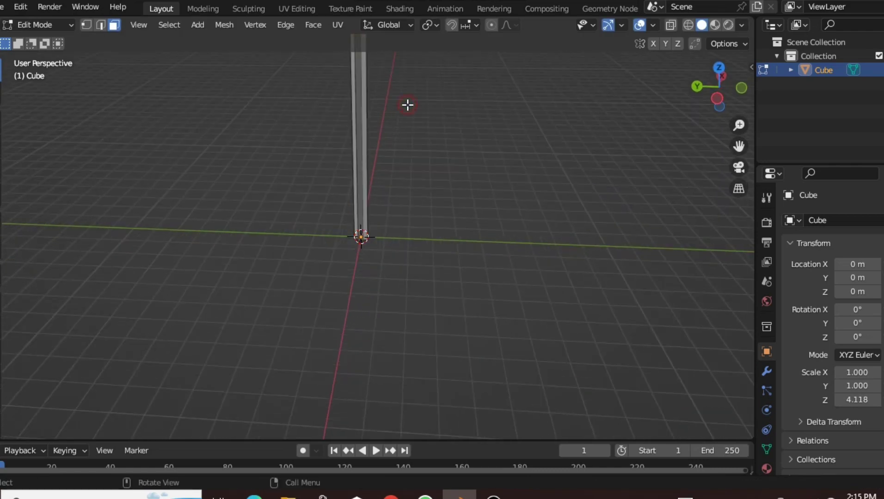
mouse_move(411, 273)
middle_mouse_down()
mouse_move(427, 338)
mouse_move(398, 291)
mouse_move(319, 272)
mouse_move(452, 298)
mouse_move(333, 280)
mouse_move(327, 264)
mouse_move(280, 247)
mouse_move(296, 222)
mouse_move(292, 190)
mouse_move(444, 251)
middle_mouse_up()
scroll(445, 286, "down", 2)
middle_click_drag(598, 249, 578, 269)
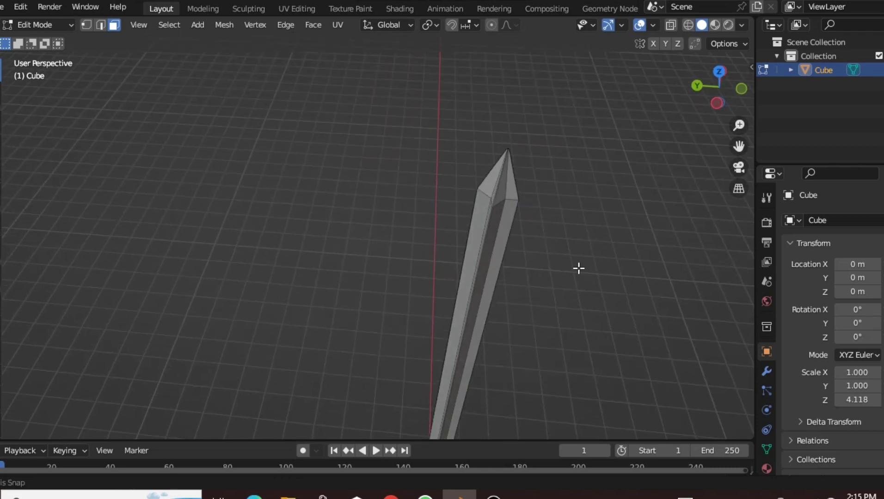
key("Tab")
Select two long side faces of the blade in Edit Mode
middle_click_drag(537, 226, 506, 210)
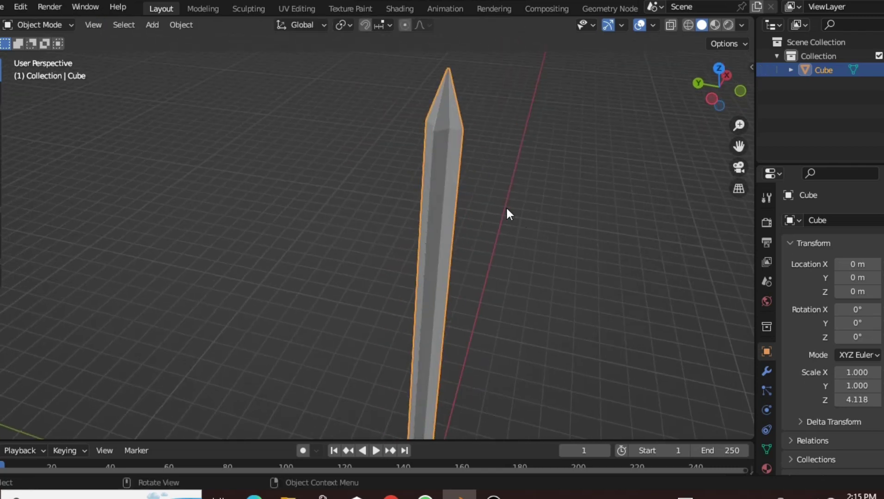
key("Tab")
left_click(438, 176)
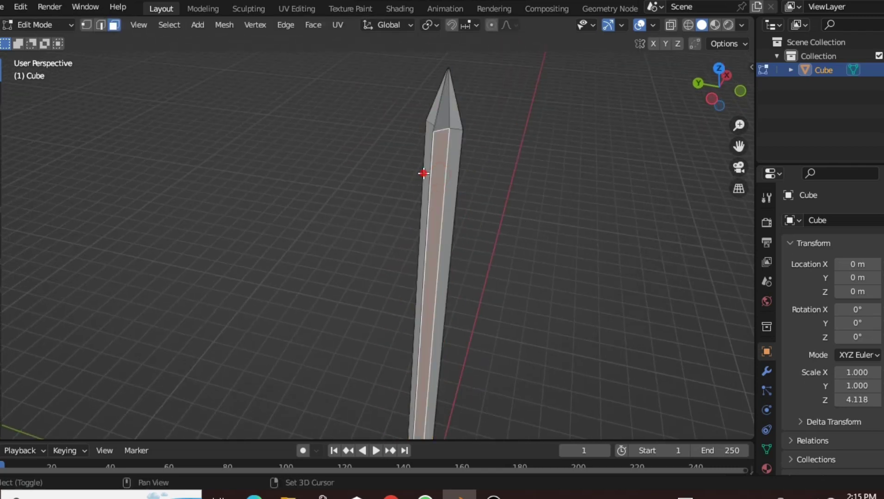
mouse_move(404, 196)
middle_mouse_down()
mouse_move(642, 240)
mouse_move(604, 190)
mouse_move(544, 247)
middle_mouse_up()
mouse_move(476, 119)
middle_mouse_down()
mouse_move(543, 79)
mouse_move(535, 57)
middle_mouse_up()
left_click(365, 108)
Add the left long face to the selection and inspect the chosen faces
mouse_move(343, 131)
middle_mouse_down()
mouse_move(441, 148)
mouse_move(298, 115)
middle_mouse_up()
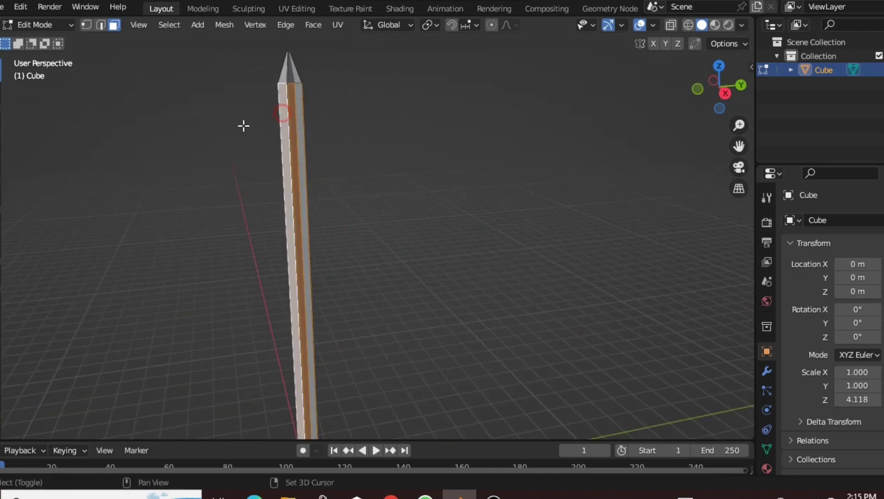
mouse_move(243, 126)
middle_mouse_down()
mouse_move(286, 146)
mouse_move(503, 158)
mouse_move(716, 152)
middle_mouse_up()
middle_click_drag(61, 118, 278, 79)
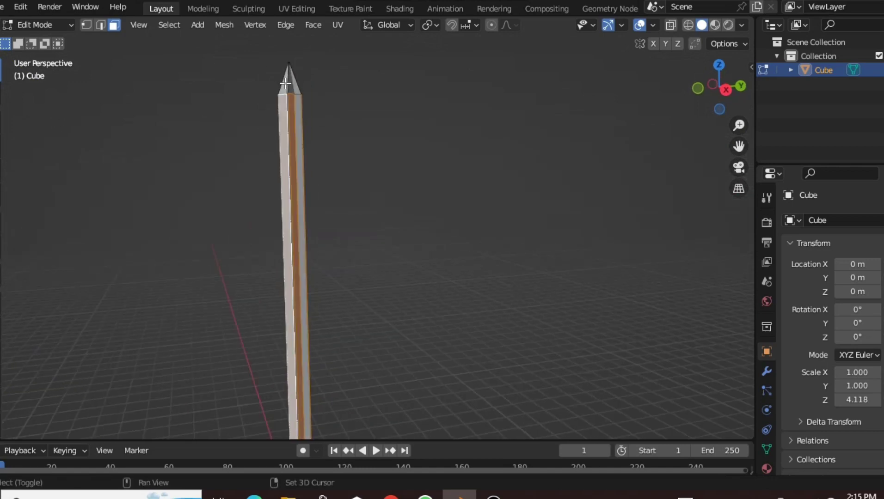
mouse_move(219, 87)
middle_mouse_down("shift")
mouse_move(213, 192)
mouse_move(403, 229)
middle_mouse_up("shift")
scroll(278, 145, "up", 3)
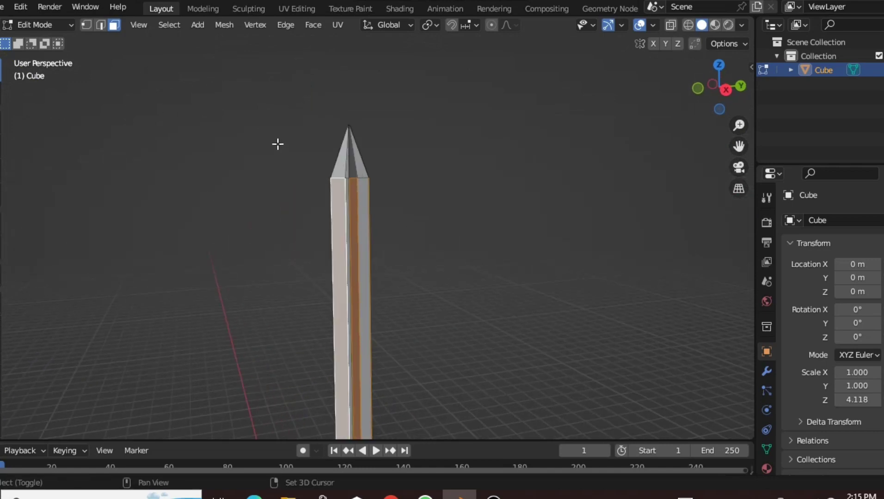
scroll(281, 143, "up", 2)
middle_click_drag(312, 204, 319, 243, "shift")
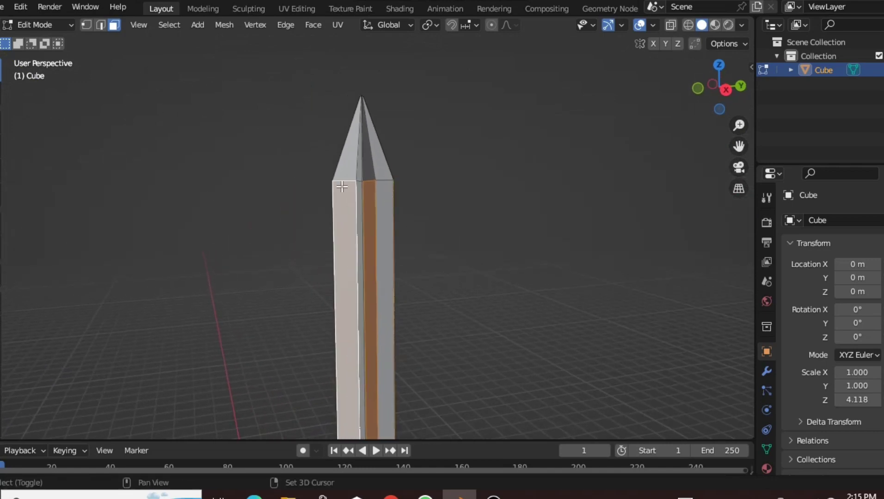
left_click(355, 152, "shift")
mouse_move(370, 157)
middle_mouse_down()
mouse_move(493, 171)
mouse_move(255, 161)
mouse_move(146, 172)
mouse_move(428, 210)
mouse_move(365, 191)
middle_mouse_up()
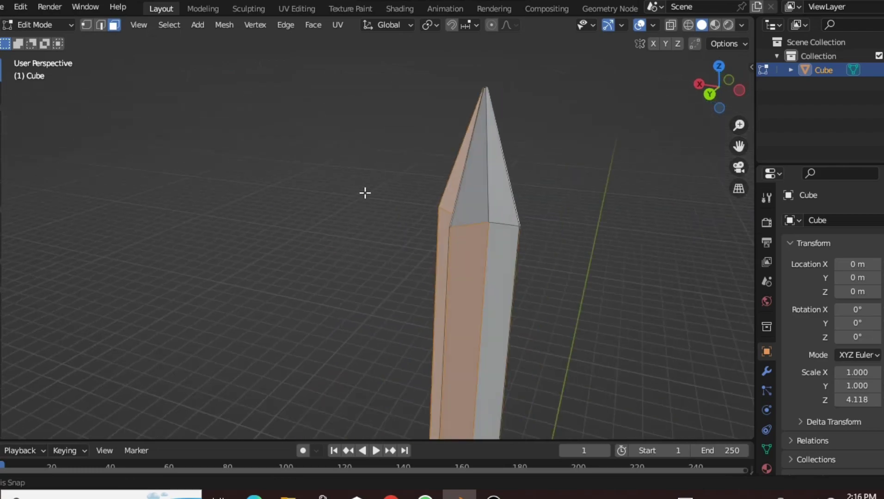
mouse_move(450, 233)
middle_mouse_down()
mouse_move(111, 229)
mouse_move(710, 199)
mouse_move(51, 217)
mouse_move(353, 279)
middle_mouse_up()
scroll(353, 279, "down", 5)
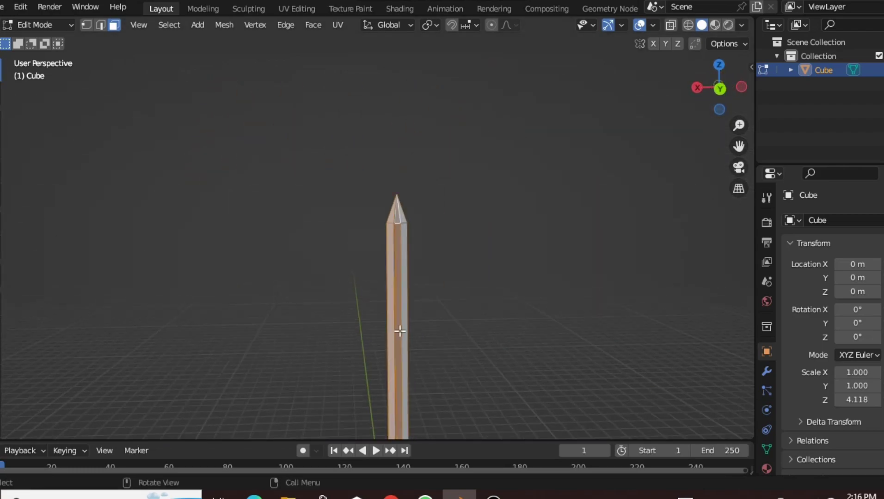
scroll(478, 379, "down", 2)
middle_click_drag(478, 380, 446, 229, "shift")
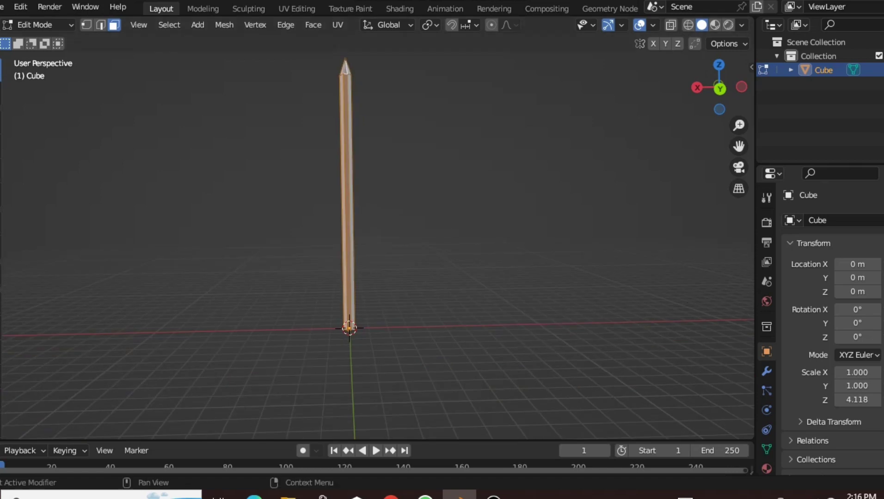
Create two materials and assign Material.002 to the selected side faces
left_click(768, 469)
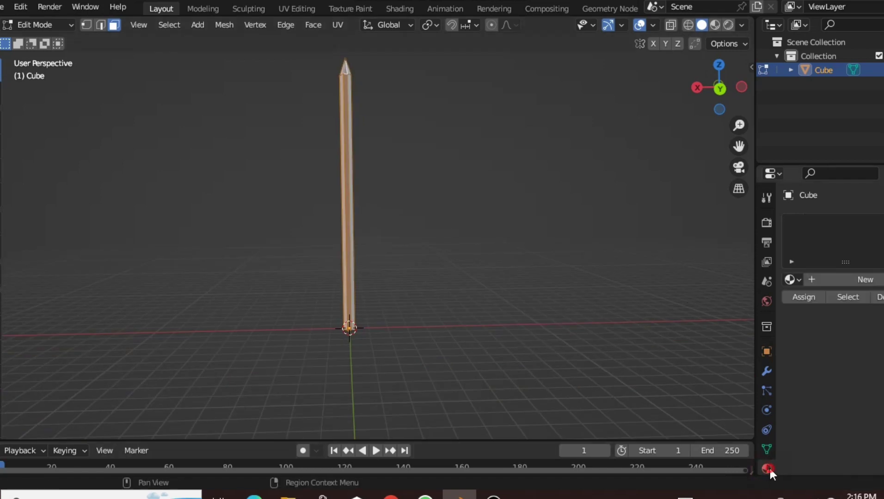
left_click(881, 224)
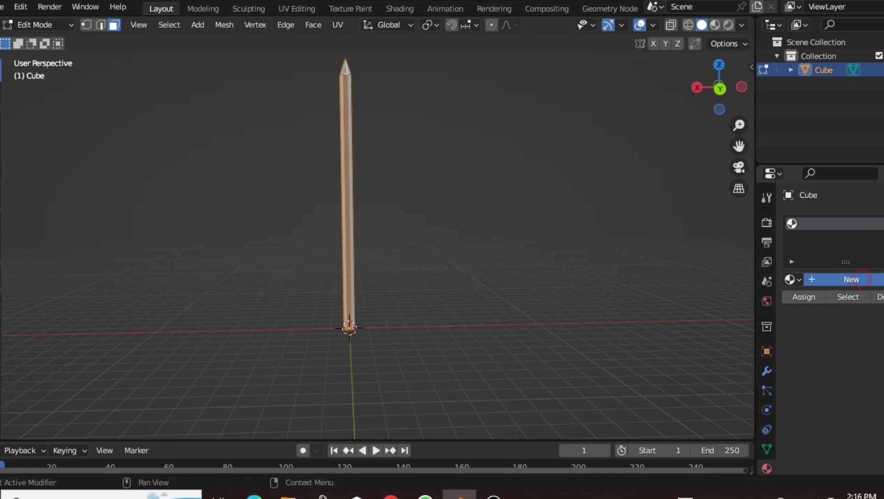
left_click(861, 279)
left_click(881, 224)
left_click(846, 305)
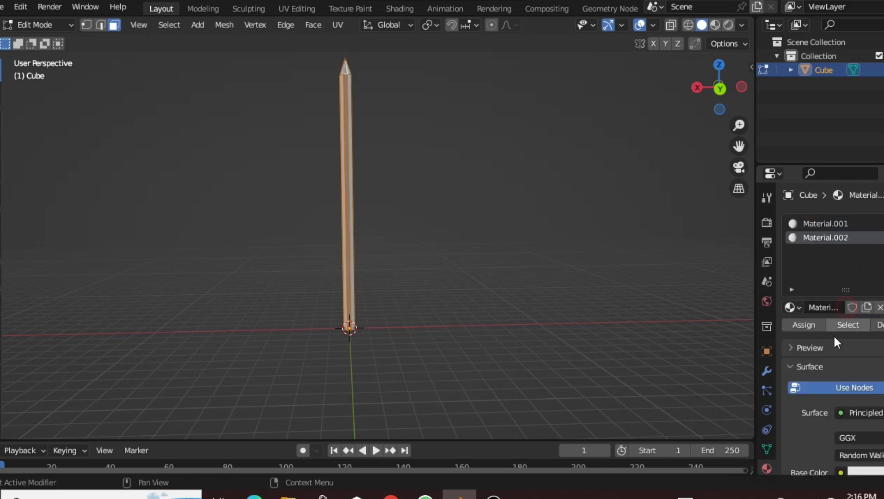
left_click(796, 325)
Colour Material.002 red, switch to Material Preview, and set Metallic 1.000, Roughness about 0.442
scroll(835, 410, "down", 3)
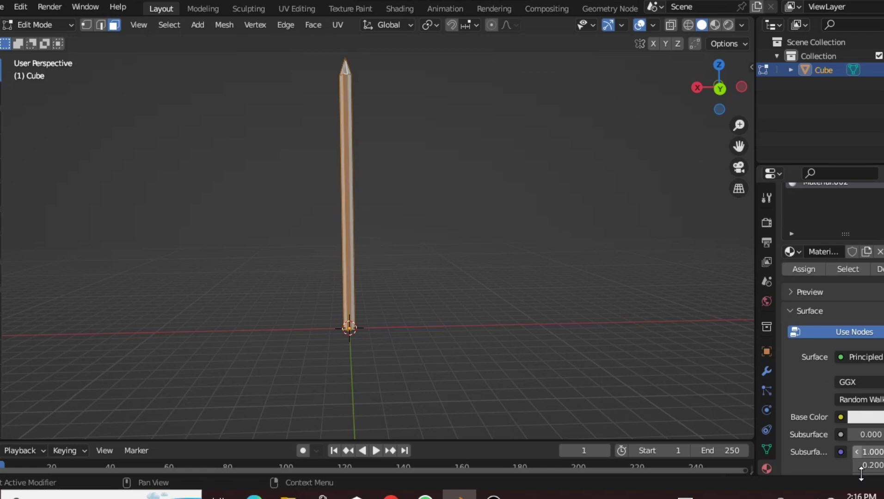
left_click(863, 417)
left_click_drag(819, 302, 823, 320)
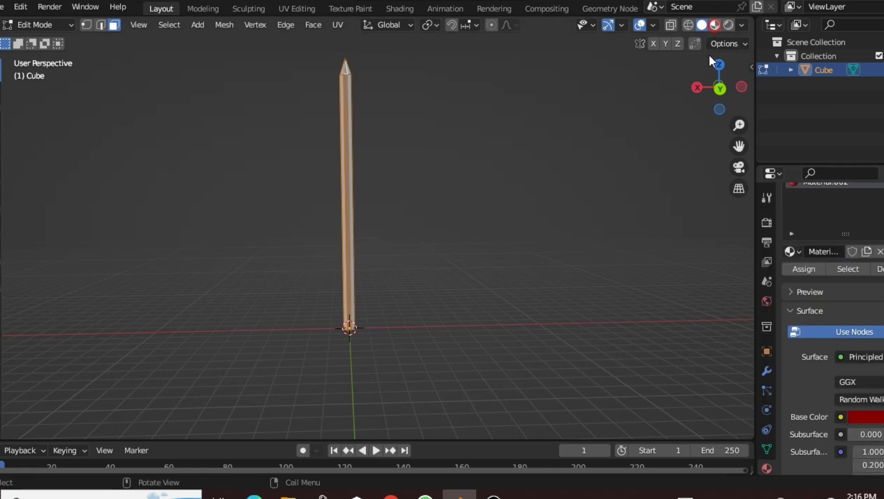
left_click(715, 25)
scroll(869, 435, "down", 5)
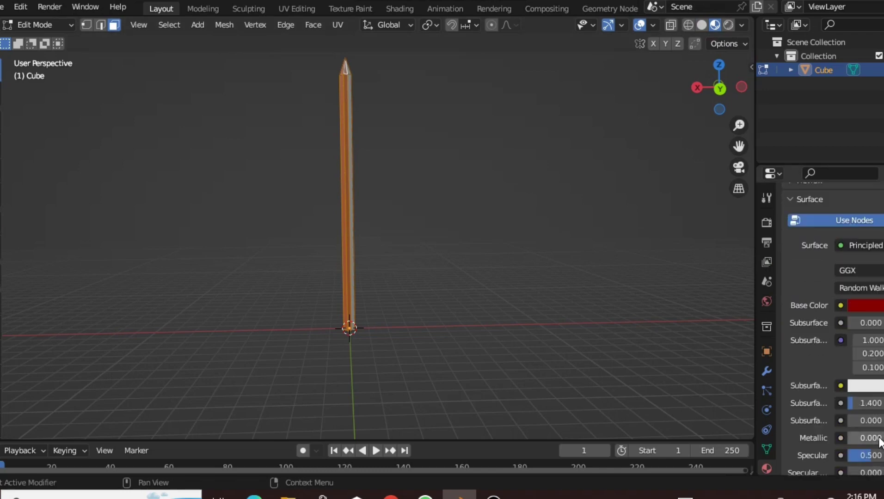
scroll(849, 421, "down", 3)
left_click_drag(861, 382, 881, 382)
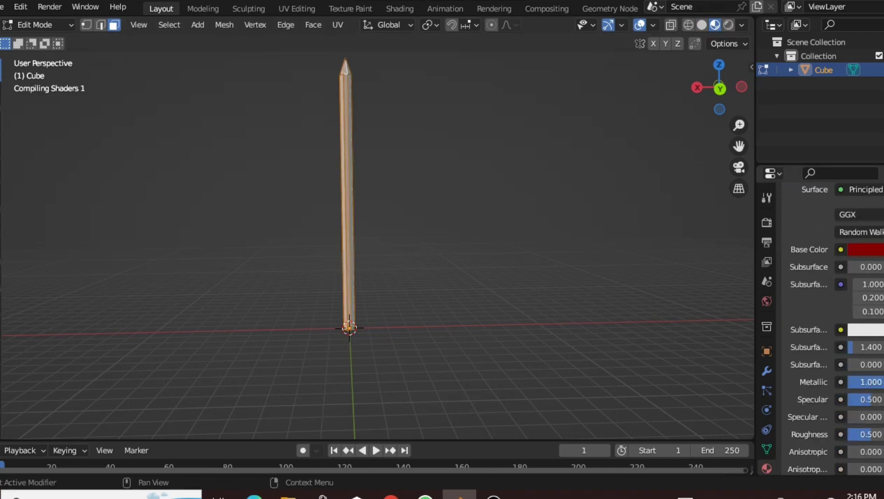
left_click(495, 249)
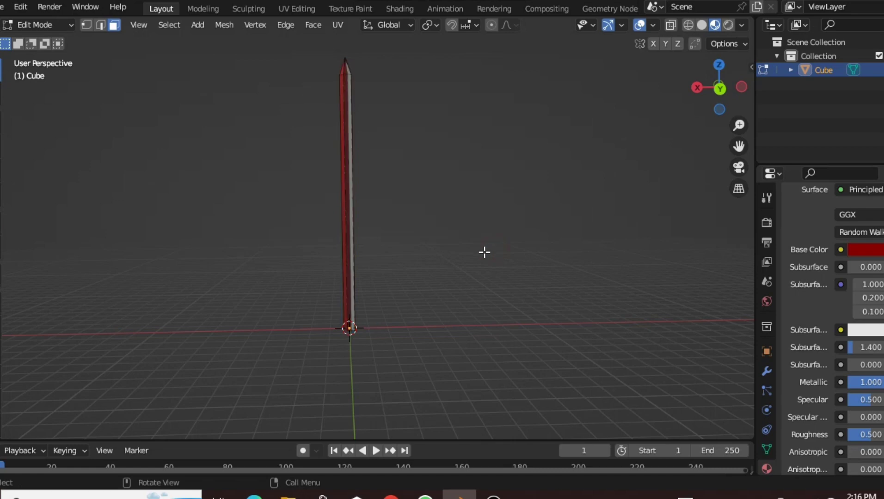
middle_click_drag(483, 251, 482, 261)
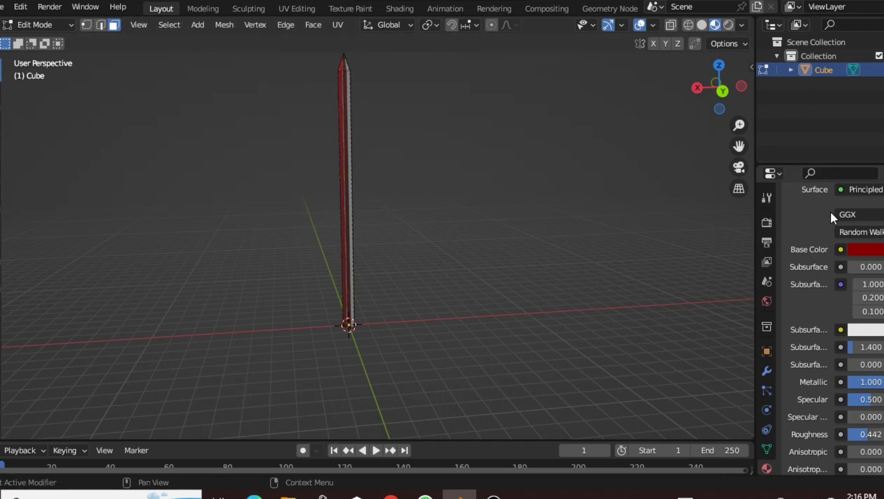
Give Material.001 Metallic 1.000 and Roughness 0.326, then return to Object Mode
scroll(831, 213, "up", 10)
left_click(821, 224)
scroll(842, 324, "down", 4)
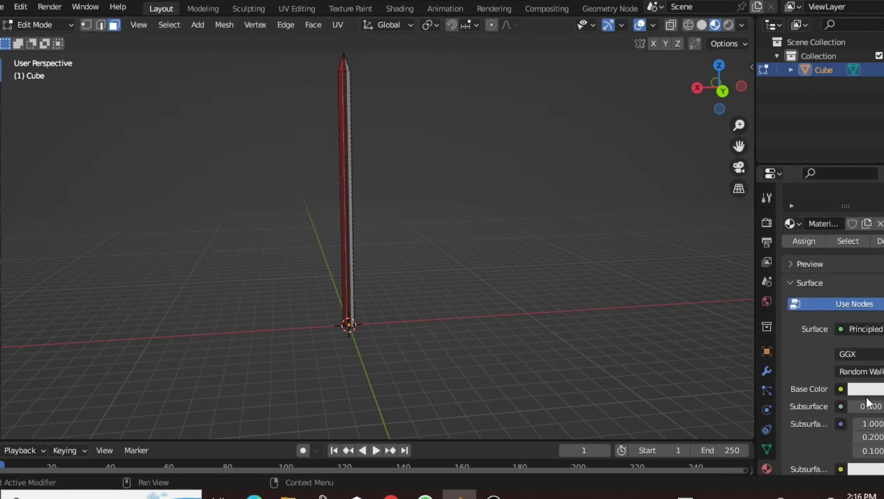
left_click(866, 390)
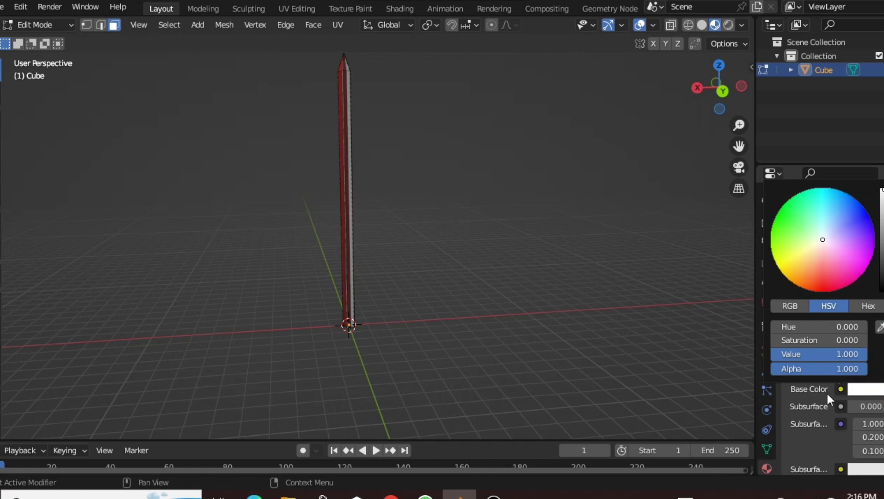
scroll(814, 360, "down", 3)
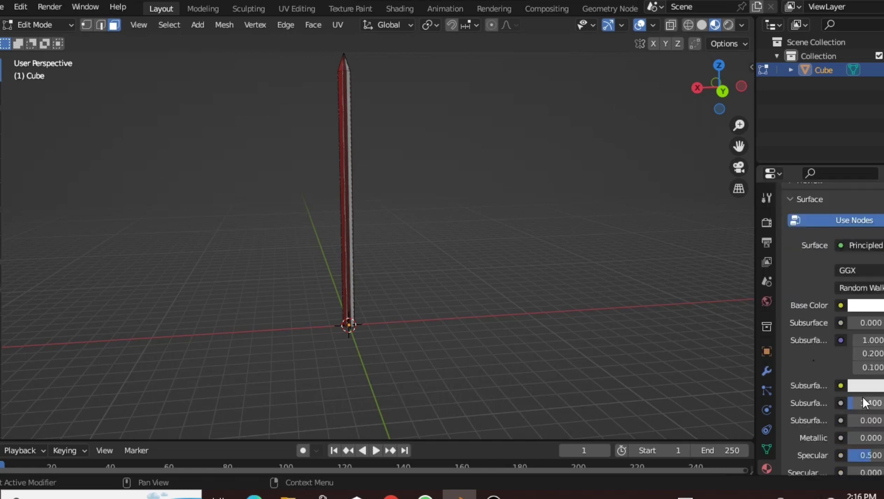
left_click_drag(857, 435, 881, 435)
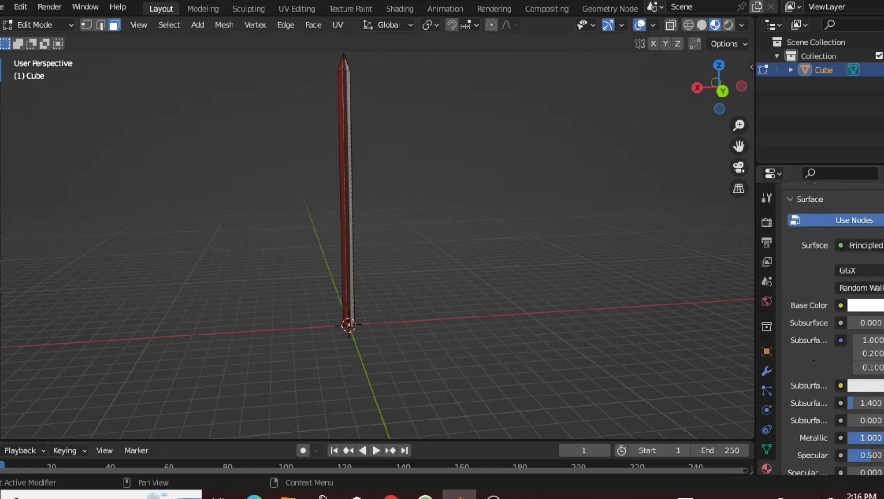
scroll(843, 458, "down", 1)
scroll(843, 458, "down", 3)
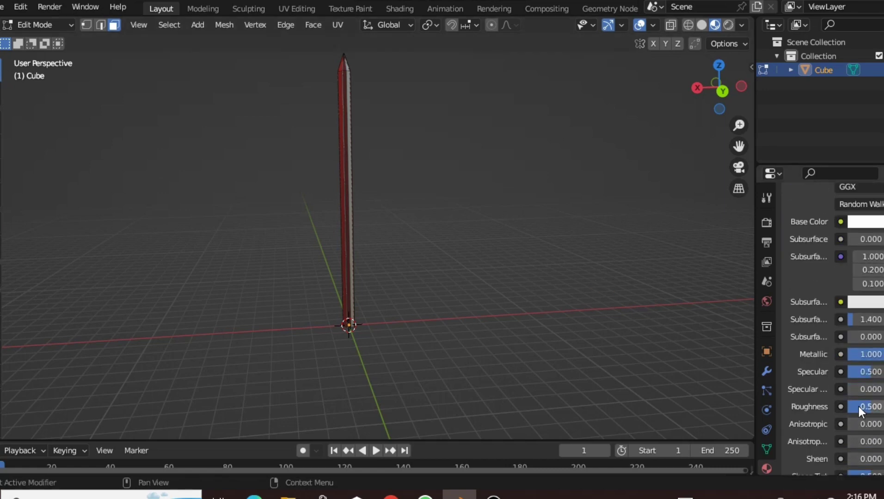
key("Tab")
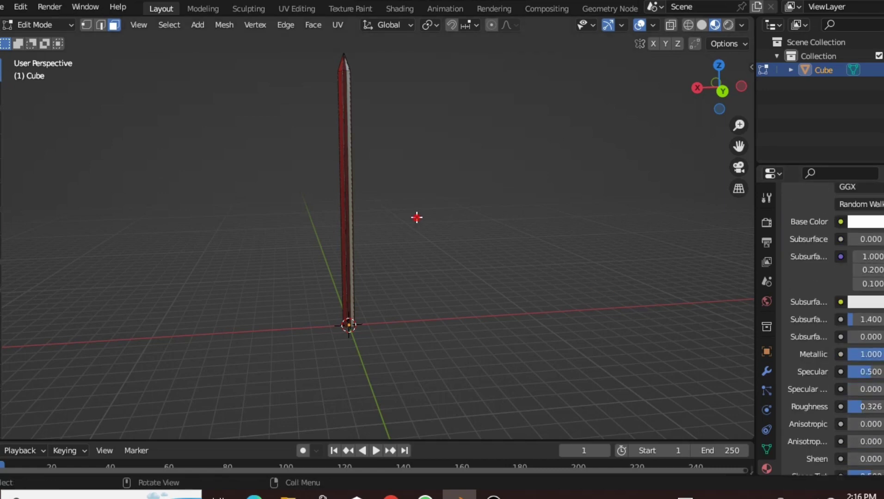
mouse_move(417, 217)
middle_mouse_down()
mouse_move(388, 223)
mouse_move(357, 207)
mouse_move(309, 206)
mouse_move(464, 240)
mouse_move(559, 191)
mouse_move(702, 211)
mouse_move(325, 246)
mouse_move(319, 186)
mouse_move(348, 190)
middle_mouse_up()
left_click(311, 205)
Test a 74.3° Simple Deform twist around Z, remove it, and re-enter Edit Mode
left_click(348, 190)
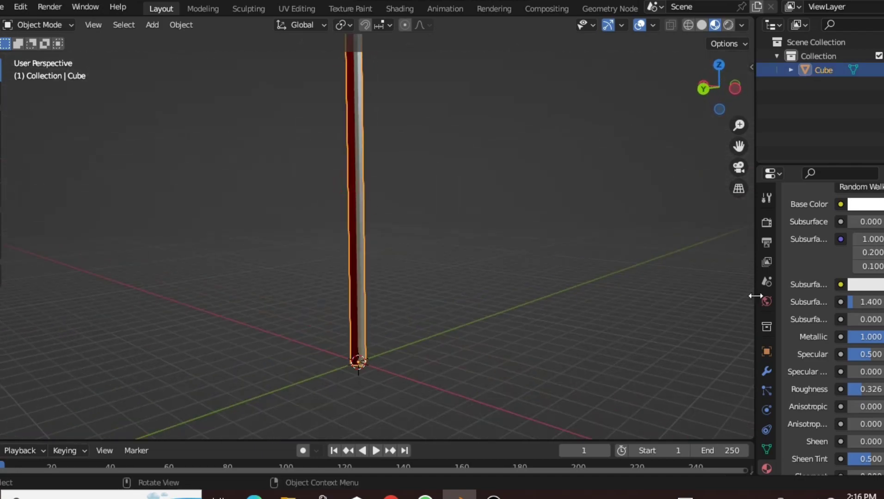
left_click(764, 372)
left_click(837, 219)
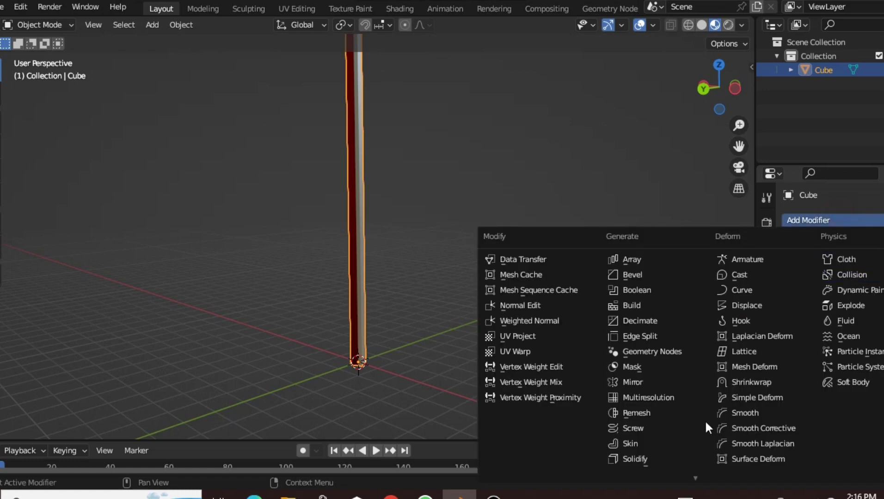
left_click(765, 399)
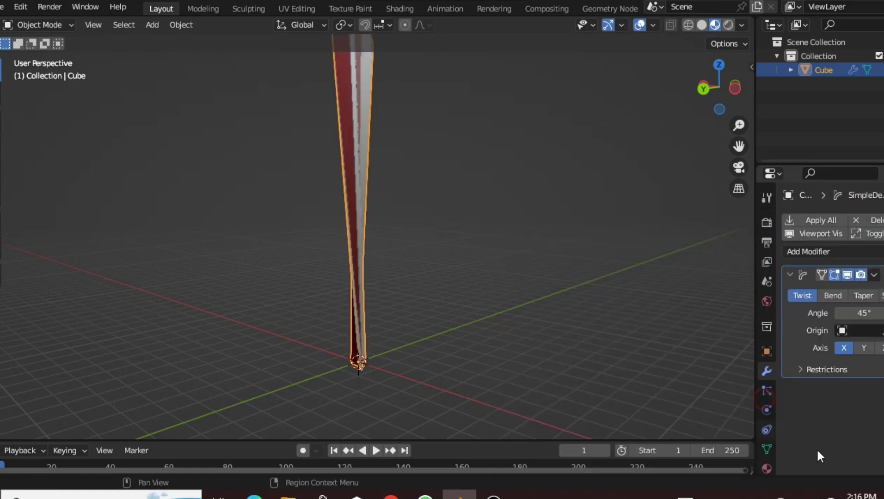
left_click(831, 295)
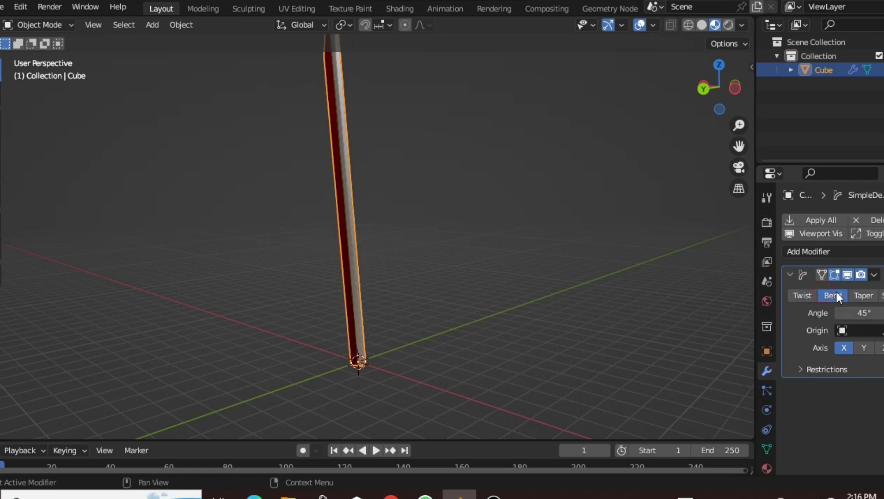
left_click(809, 298)
left_click(880, 348)
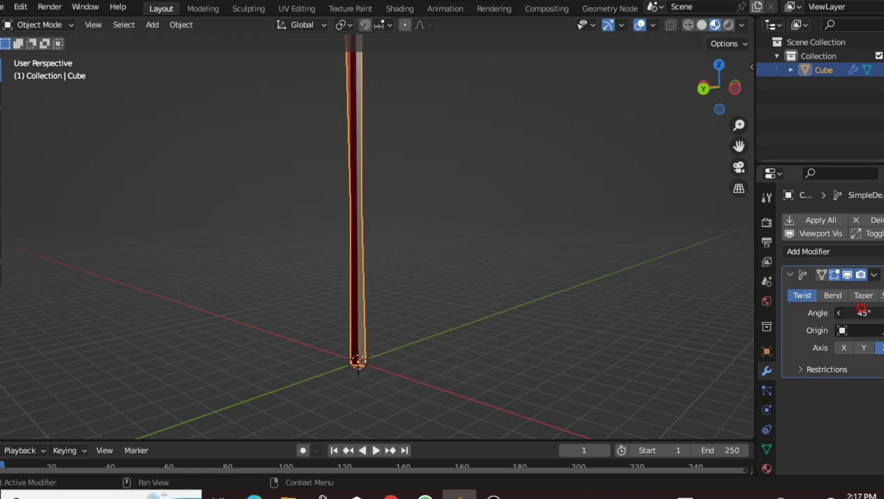
left_click_drag(861, 313, 865, 314)
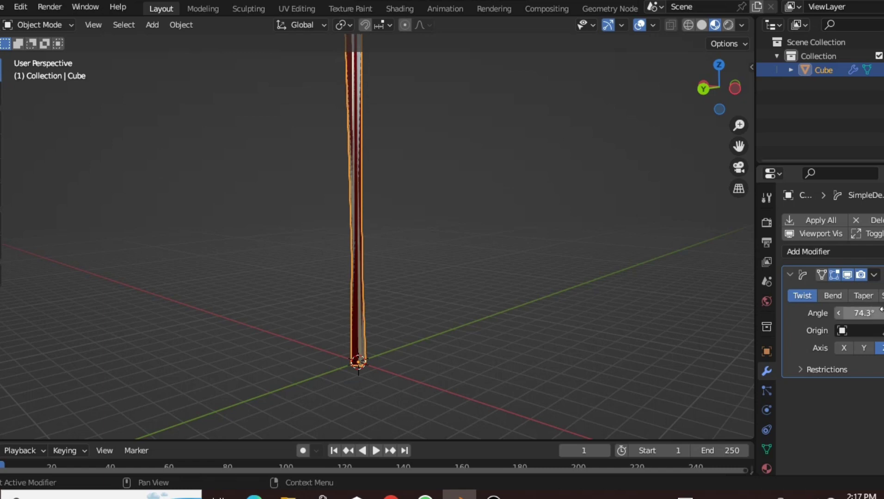
key("ctrl+x")
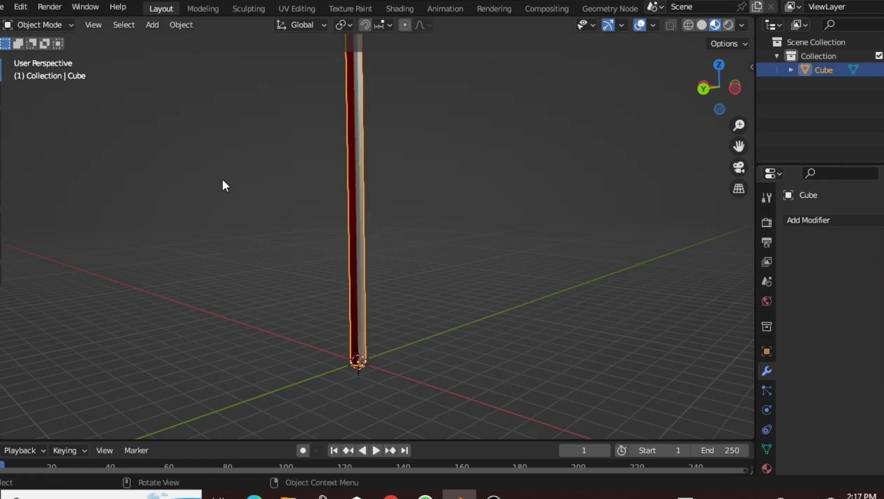
key("Tab")
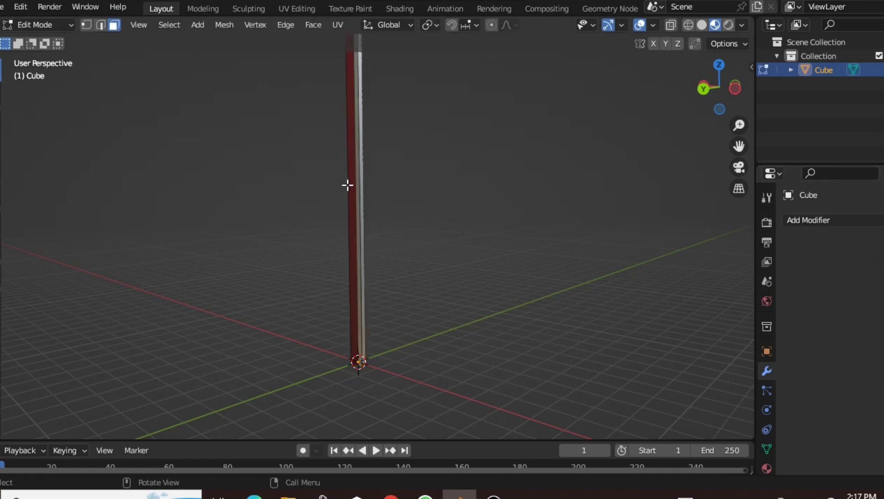
Select all of the rod's geometry, then return to Object Mode
key("a")
right_click(348, 185)
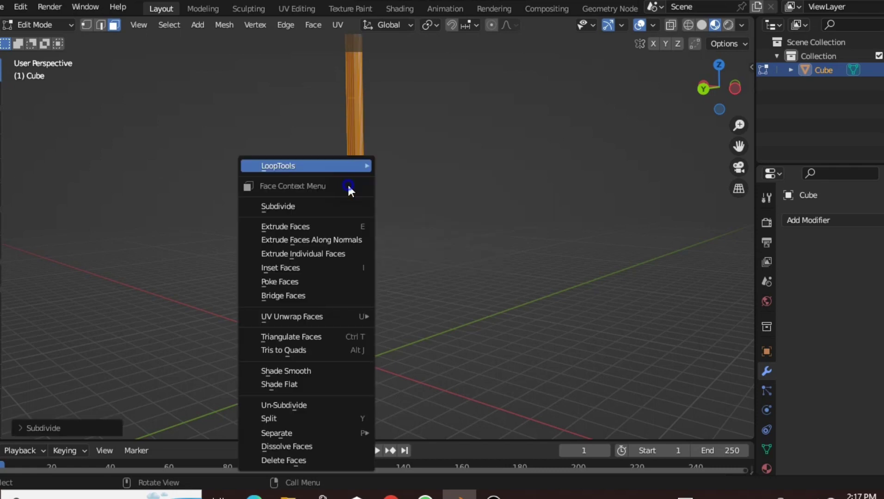
key("Escape")
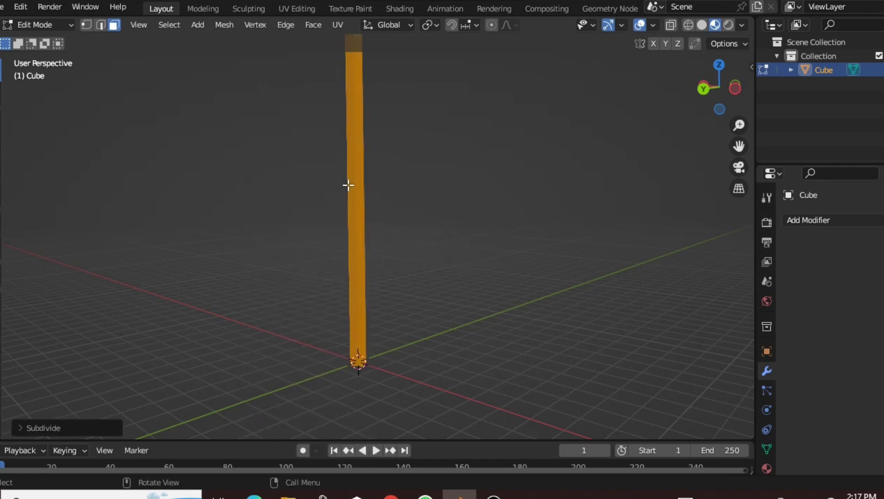
left_click(325, 190)
middle_click_drag(325, 189, 413, 203)
key("Tab")
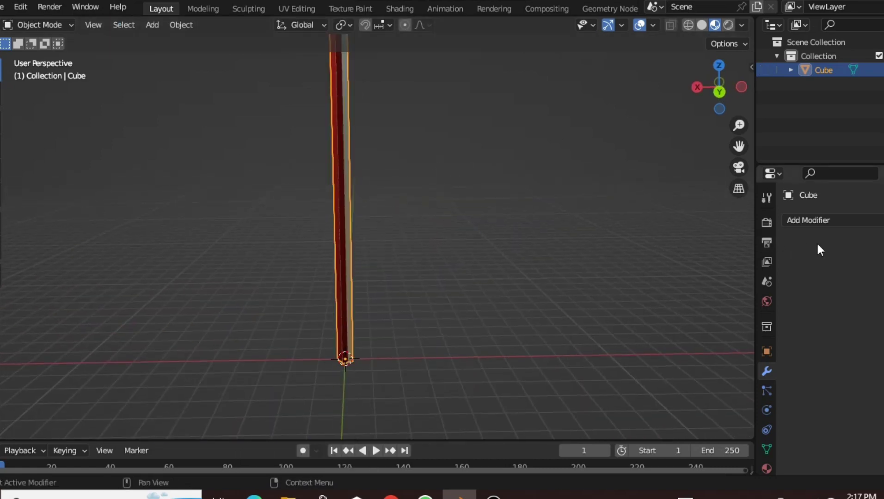
Add a Simple Deform modifier twisting the rod 360° around the Z axis
left_click(811, 220)
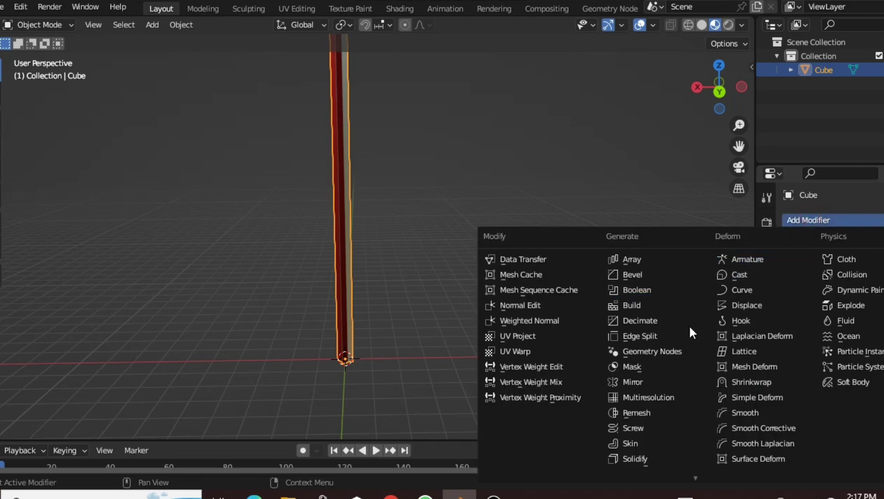
left_click(753, 394)
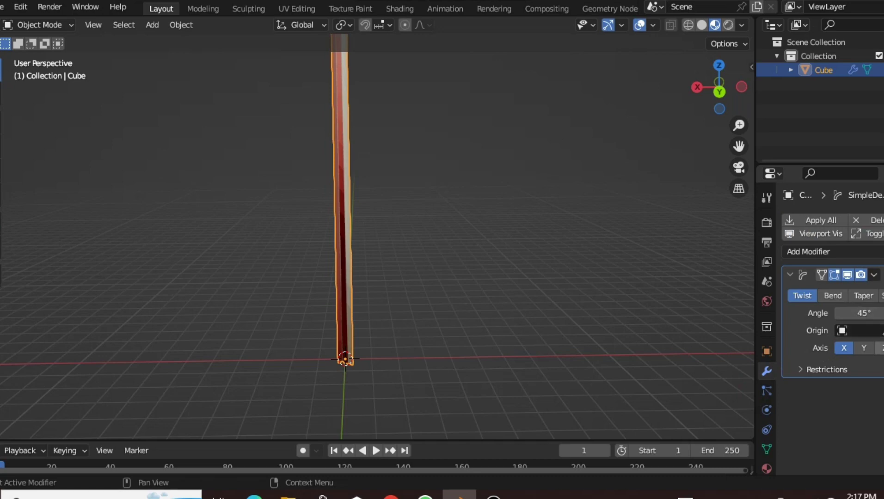
left_click(882, 348)
mouse_move(864, 313)
left_mouse_down()
mouse_move(883, 313)
mouse_move(849, 313)
mouse_move(881, 313)
left_mouse_up()
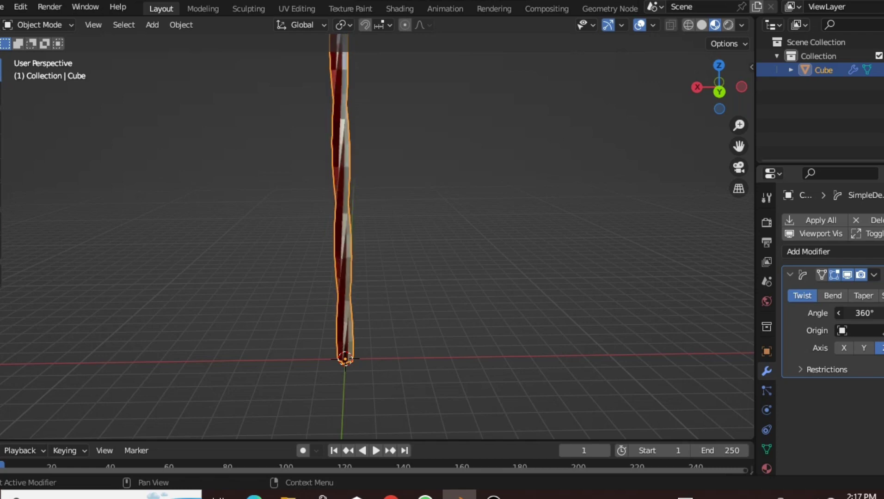
left_click(455, 175)
mouse_move(455, 174)
middle_mouse_down()
mouse_move(303, 147)
mouse_move(249, 440)
mouse_move(290, 90)
mouse_move(355, 121)
middle_mouse_up()
Apply smooth shading to the twisted rod
left_click(355, 121)
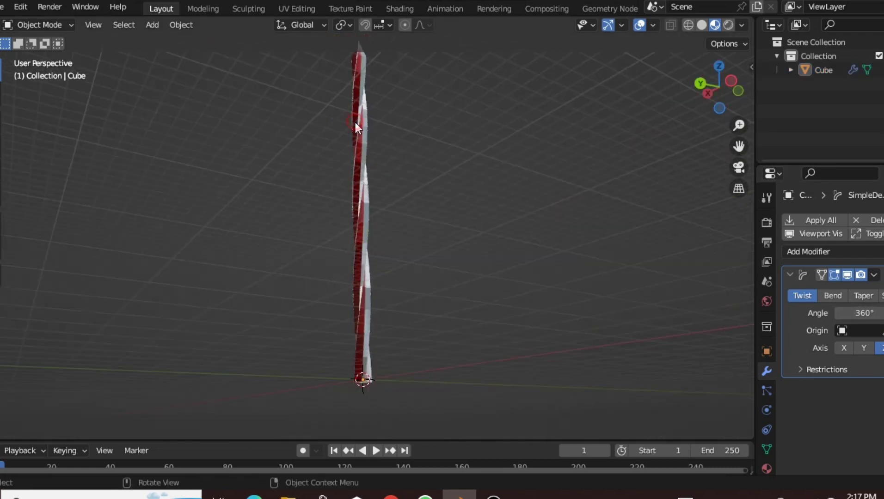
middle_click_drag(316, 183, 424, 207)
right_click(402, 203)
left_click(402, 202)
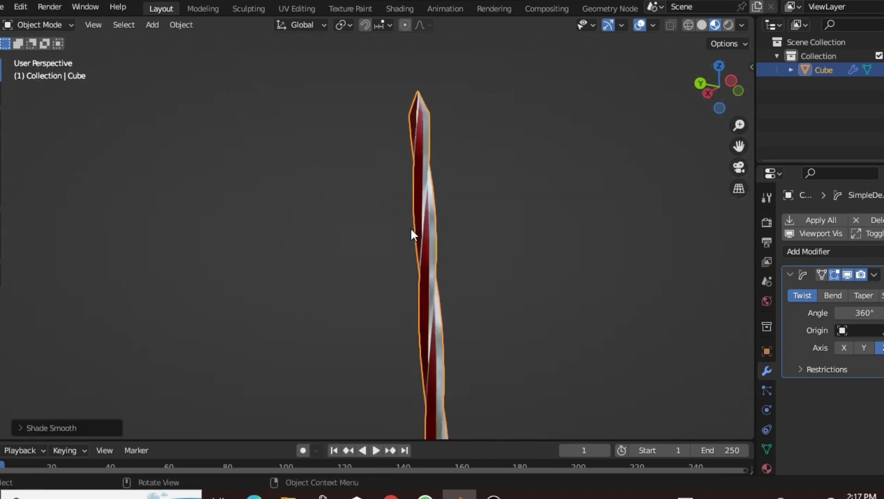
left_click(467, 311)
mouse_move(467, 311)
middle_mouse_down()
mouse_move(433, 339)
mouse_move(286, 334)
mouse_move(520, 358)
middle_mouse_up()
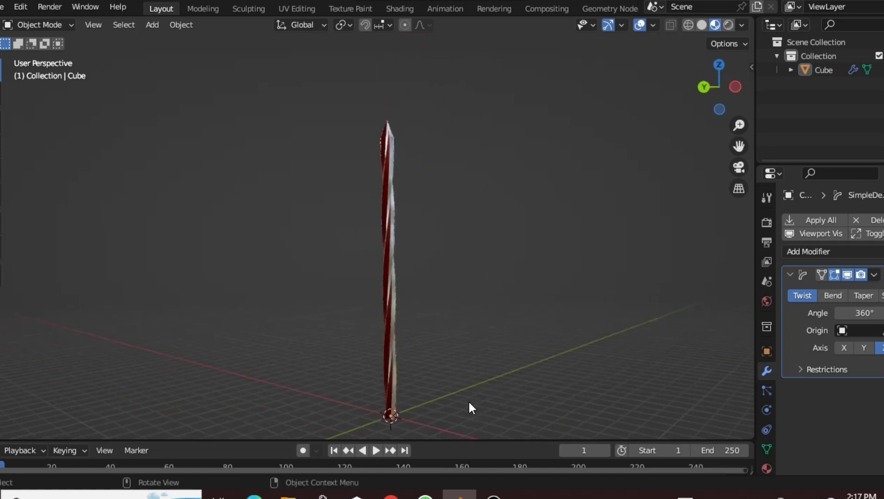
mouse_move(468, 401)
middle_mouse_down()
mouse_move(429, 388)
mouse_move(415, 371)
mouse_move(445, 401)
mouse_move(386, 313)
middle_mouse_up()
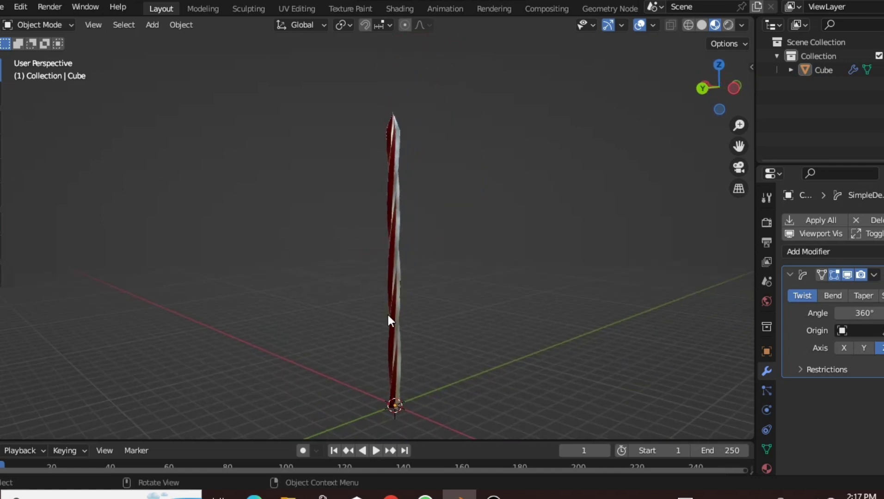
Rotate the twisted blade around its vertical Z axis
left_click(398, 312)
key("s")
key("Escape")
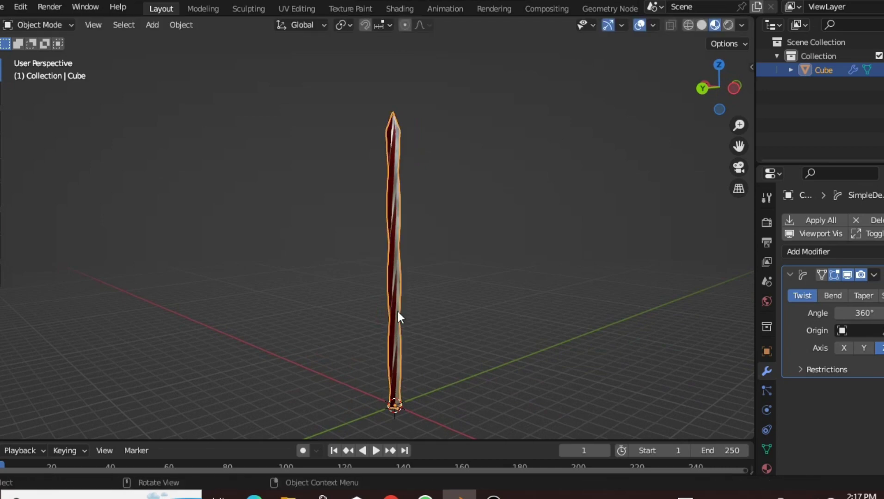
key("s")
key("z")
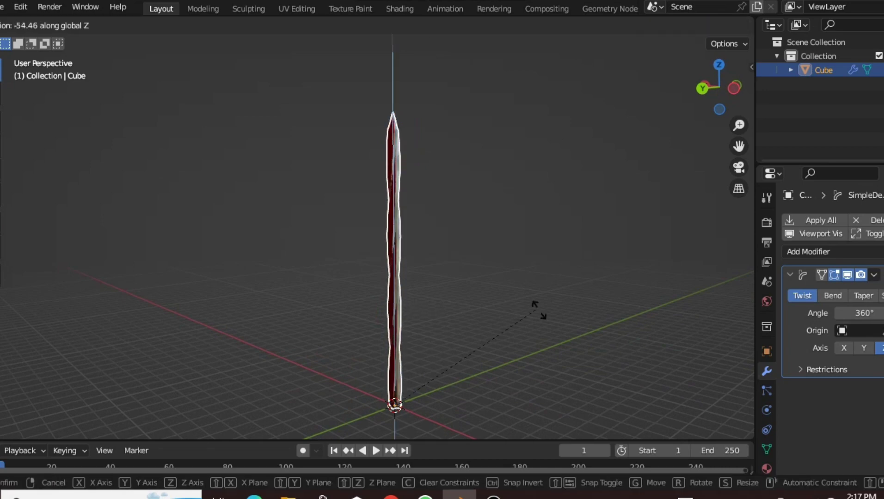
left_click(415, 351)
mouse_move(375, 347)
middle_mouse_down()
mouse_move(308, 323)
mouse_move(375, 377)
mouse_move(379, 310)
mouse_move(451, 278)
mouse_move(397, 236)
mouse_move(416, 239)
middle_mouse_up()
Apply the Simple Deform twist permanently to the blade, then hide the blade
left_click(801, 216)
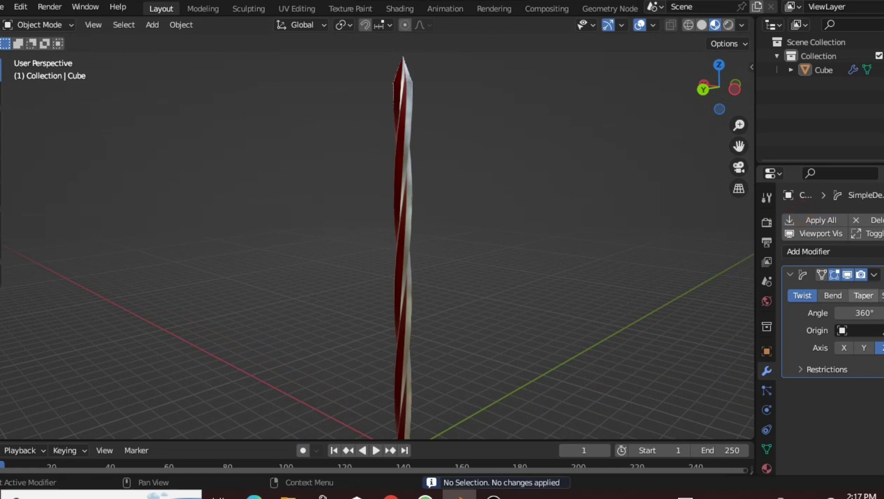
left_click(874, 275)
left_click(847, 287)
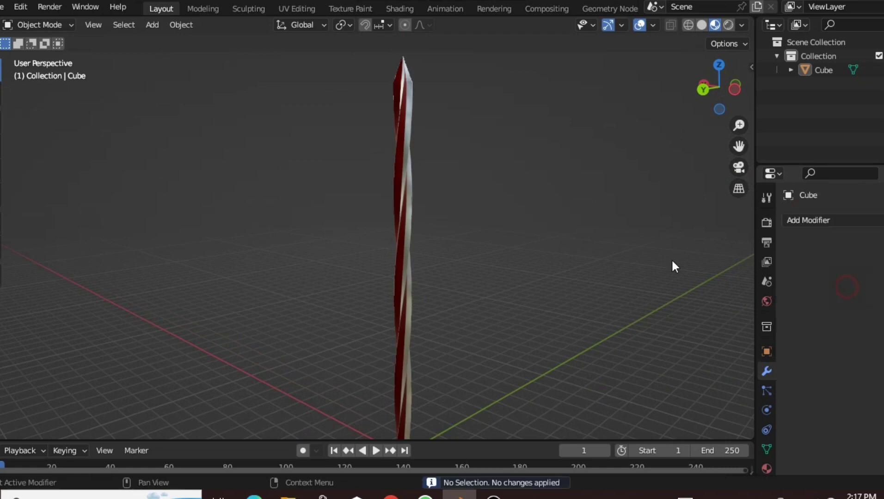
middle_click_drag(539, 238, 377, 233)
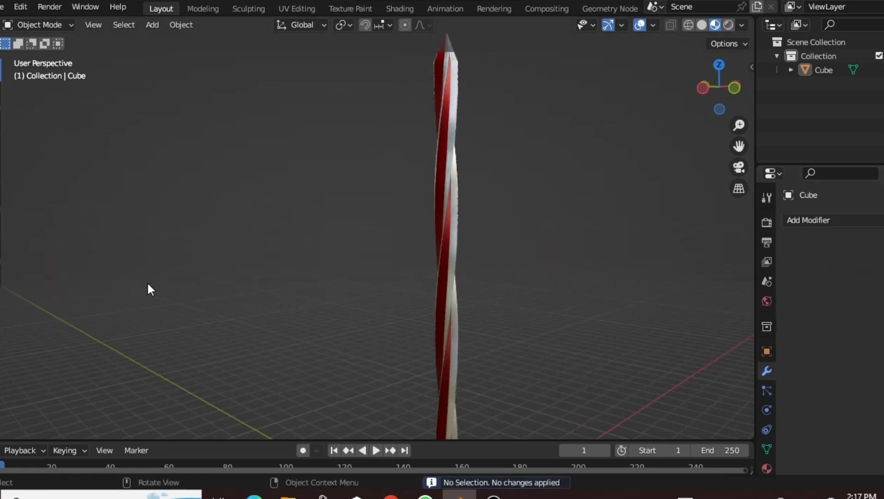
mouse_move(147, 282)
middle_mouse_down()
mouse_move(260, 298)
mouse_move(436, 216)
middle_mouse_up()
left_click(436, 216)
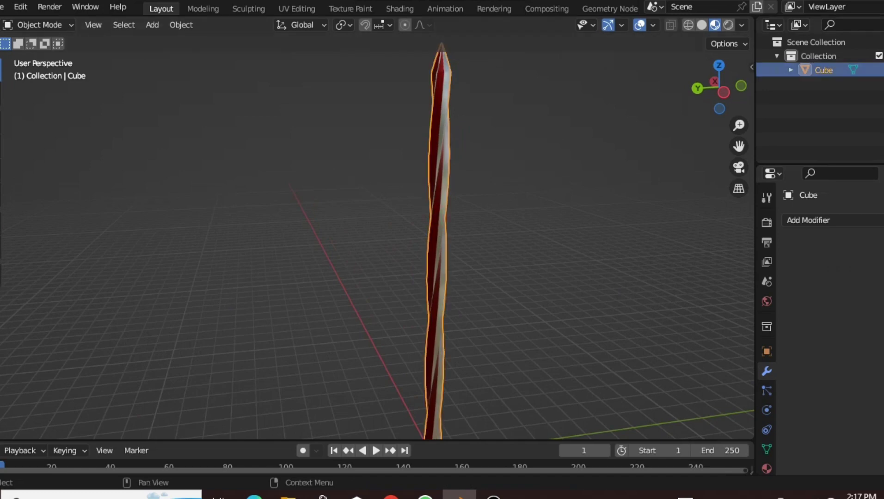
key("h")
middle_click_drag(274, 210, 279, 203)
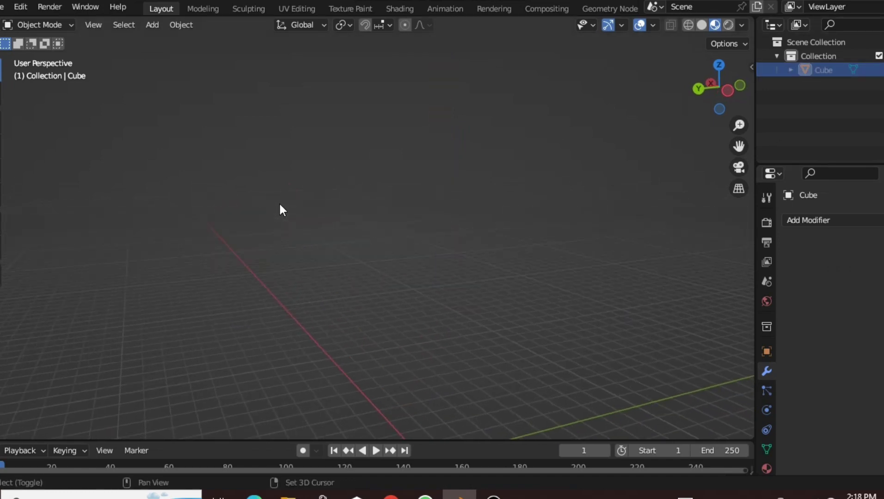
Add a cylinder at the origin, enlarge it, and stretch it taller along Z
key("shift+a")
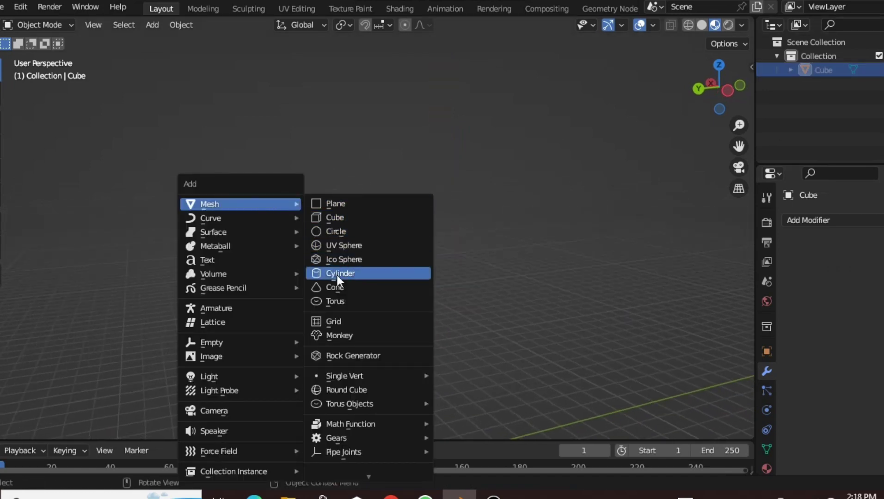
left_click(337, 274)
mouse_move(356, 290)
middle_mouse_down("shift")
mouse_move(432, 406)
mouse_move(305, 237)
mouse_move(273, 235)
mouse_move(328, 292)
mouse_move(319, 295)
middle_mouse_up("shift")
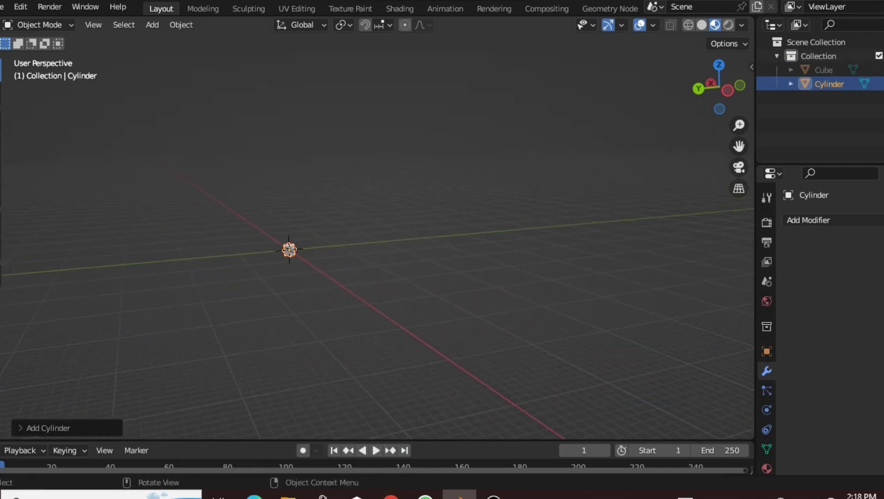
key("s")
left_click(321, 295)
key("s")
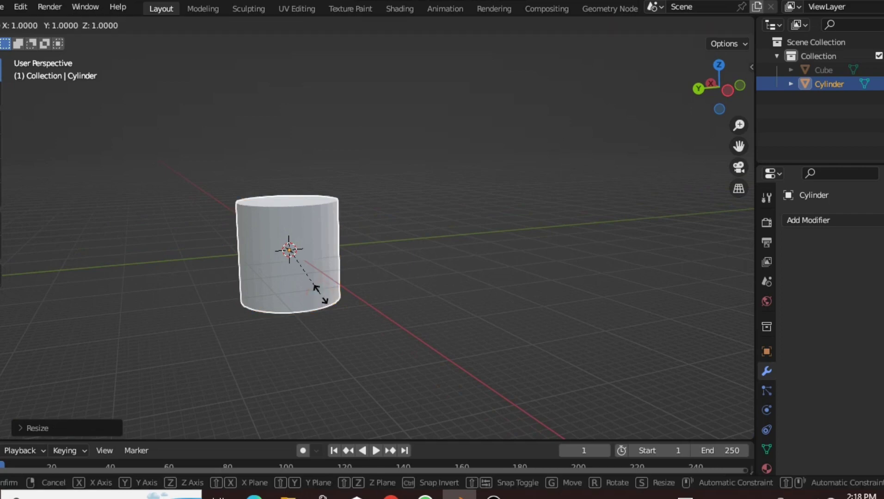
key("z")
left_click(351, 352)
mouse_move(392, 302)
middle_mouse_down()
mouse_move(345, 292)
mouse_move(361, 230)
mouse_move(379, 241)
middle_mouse_up()
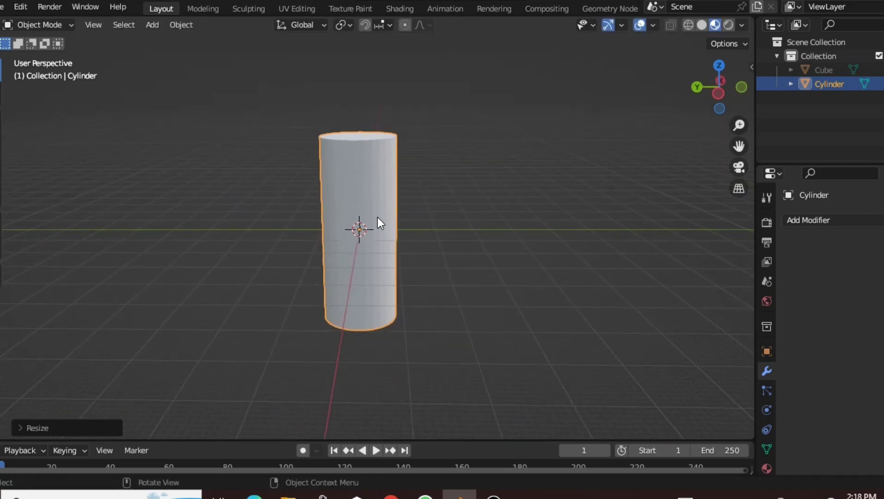
Add two evenly spaced loop cuts and scale them to pinch the cylinder's middle
key("Tab")
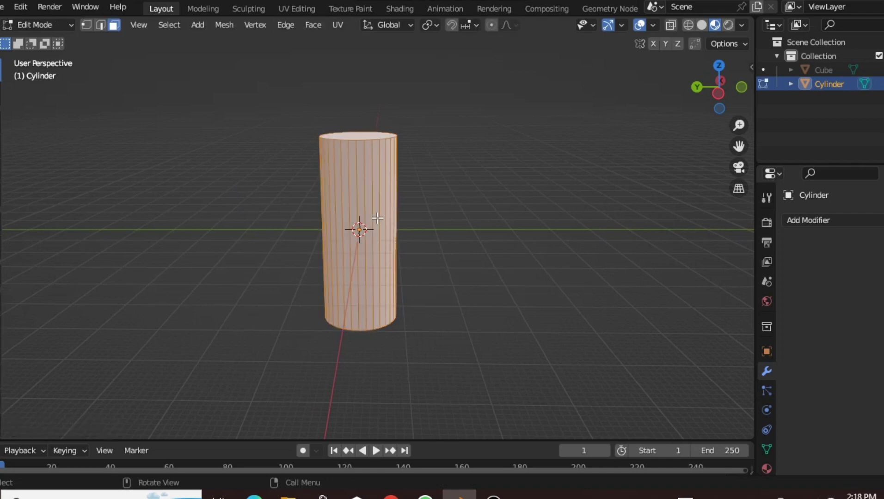
key("ctrl+r")
scroll(378, 215, "up", 1)
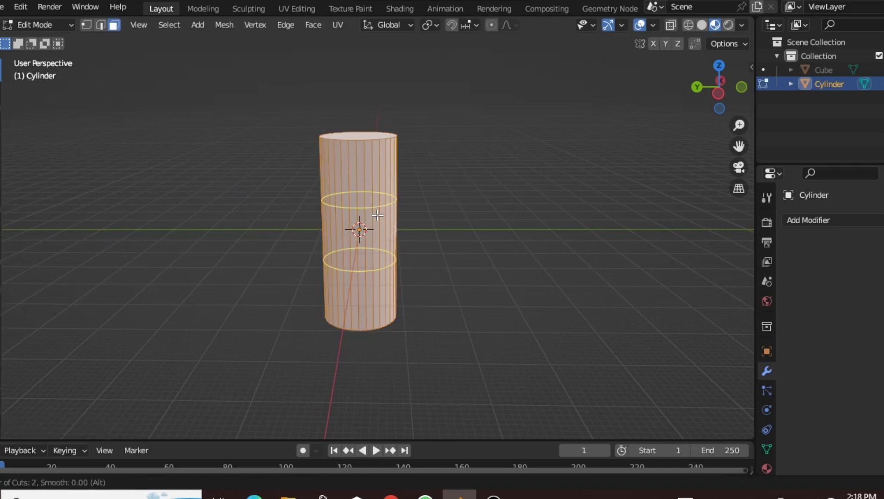
left_click(378, 215)
right_click(378, 215)
key("s")
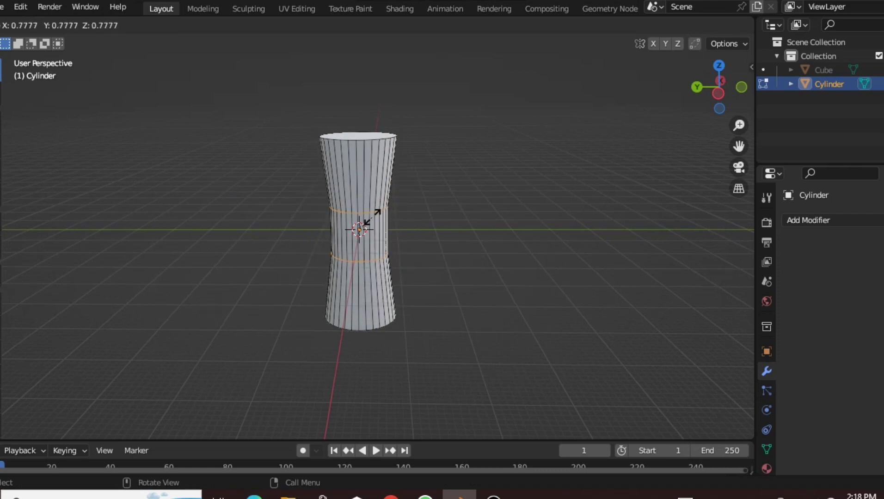
left_click(379, 250)
Stretch the whole handle taller along the Z axis in Object Mode
key("Tab")
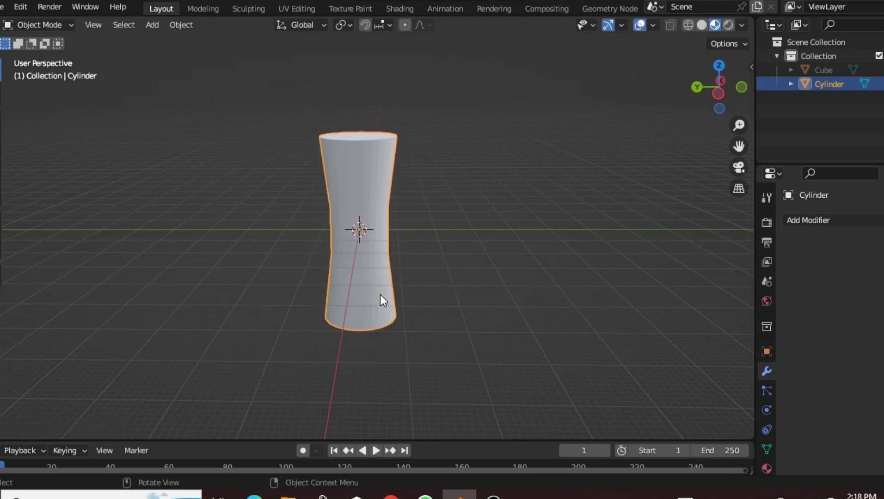
key("s")
key("z")
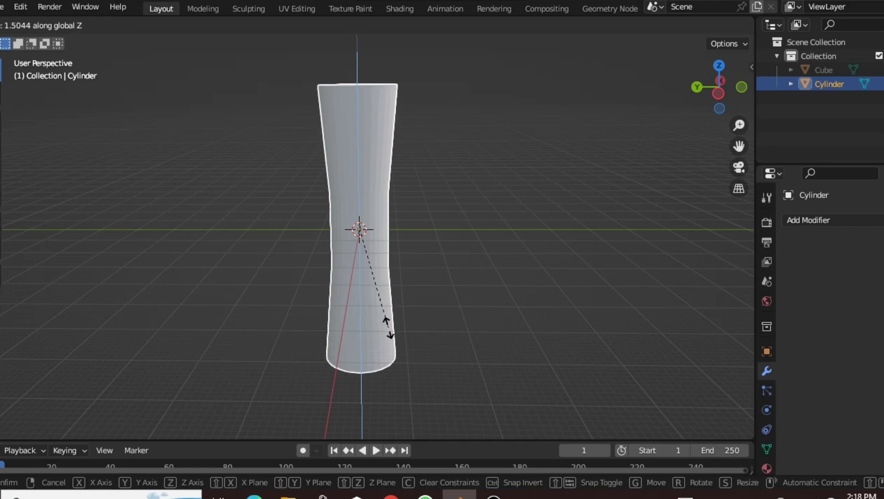
left_click(389, 332)
left_click(496, 198)
left_click(342, 160)
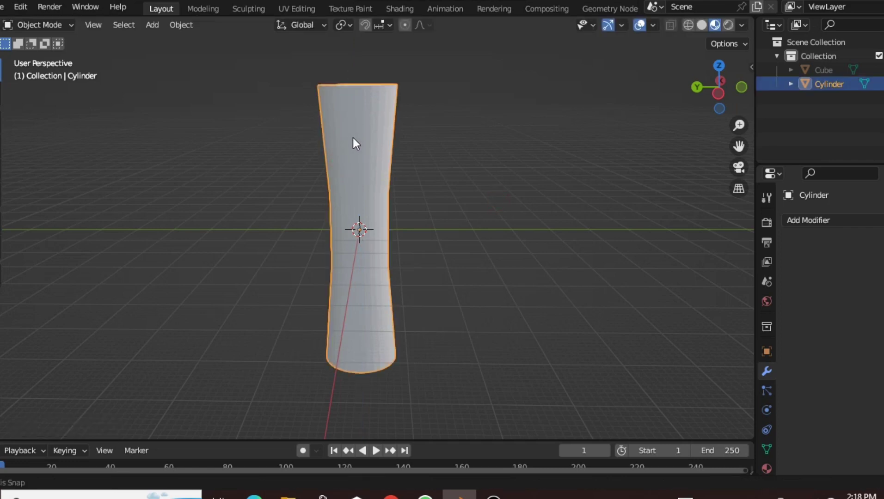
mouse_move(352, 138)
middle_mouse_down()
mouse_move(357, 49)
mouse_move(361, 94)
middle_mouse_up()
Twist the handle's selected upper faces around the Z axis
key("Tab")
left_click(117, 25)
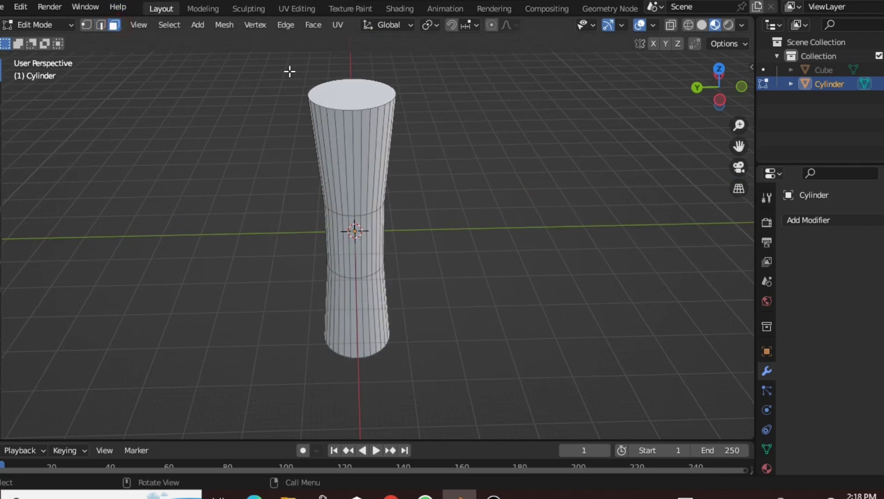
key("r")
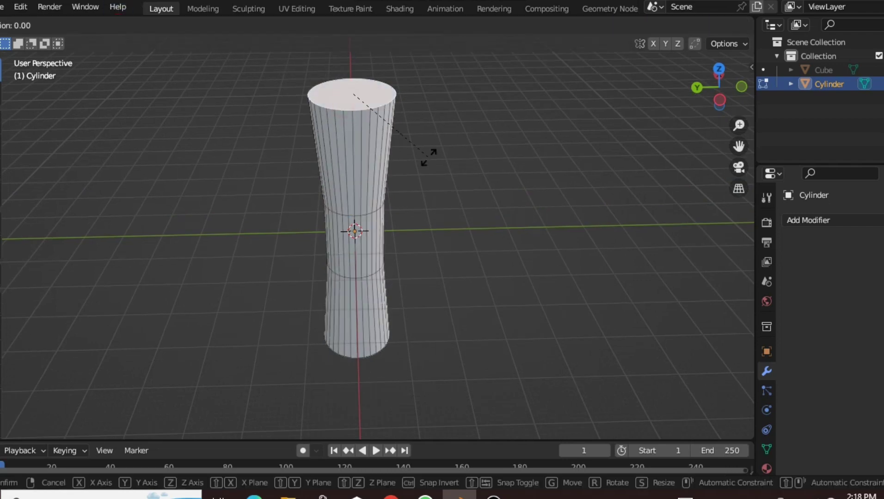
key("z")
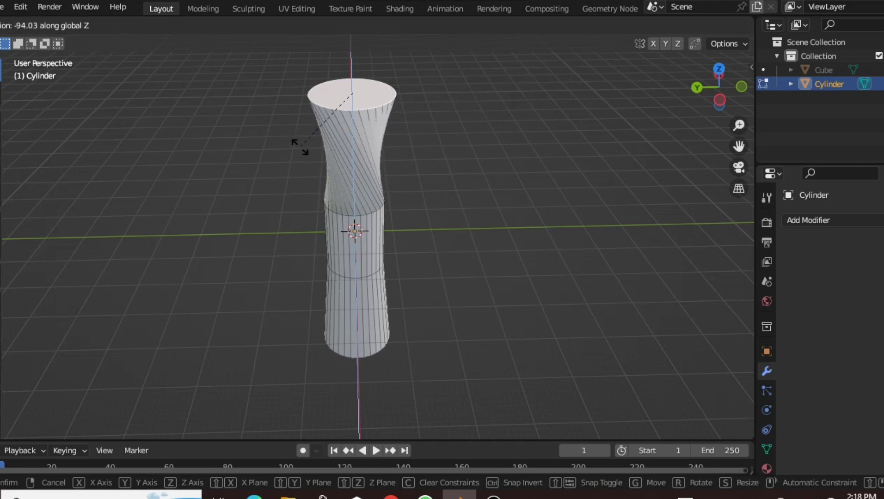
left_click(272, 225)
middle_click_drag(272, 225, 320, 237)
Try smooth shading on the handle, then revert it to flat shading
key("Tab")
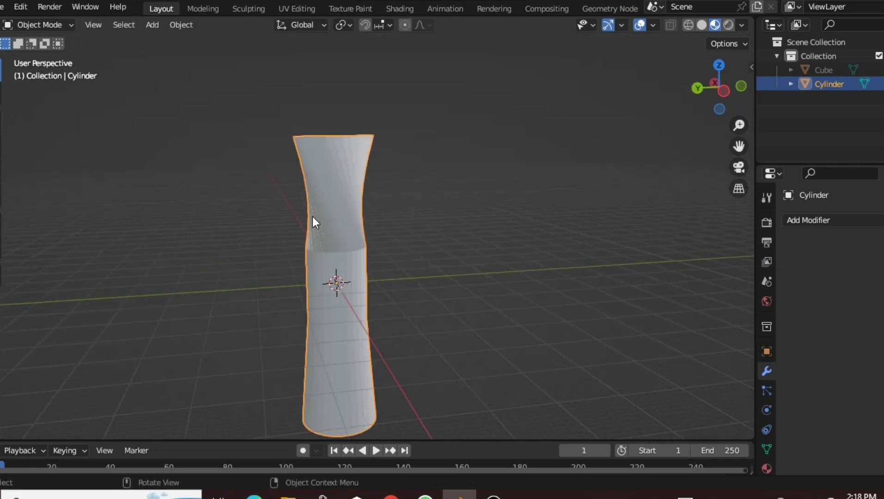
right_click(314, 215)
left_click(275, 191)
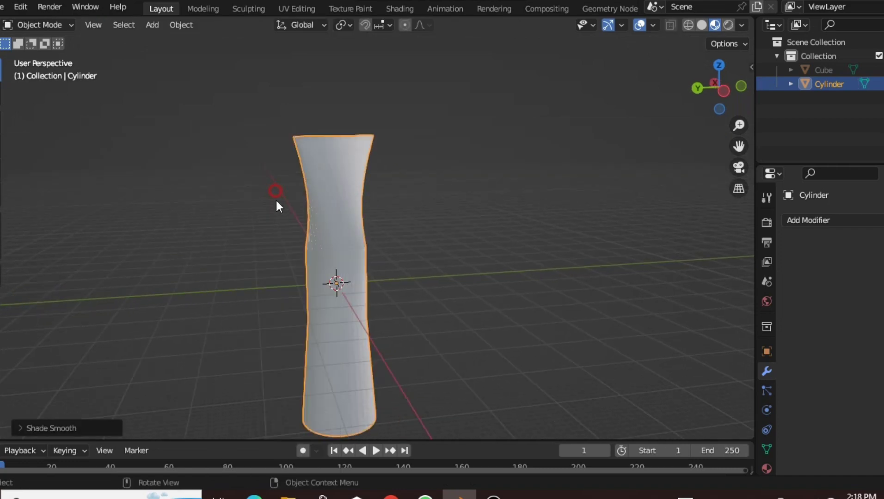
right_click(309, 218)
left_click(298, 227)
left_click(213, 229)
middle_click_drag(265, 262, 275, 264)
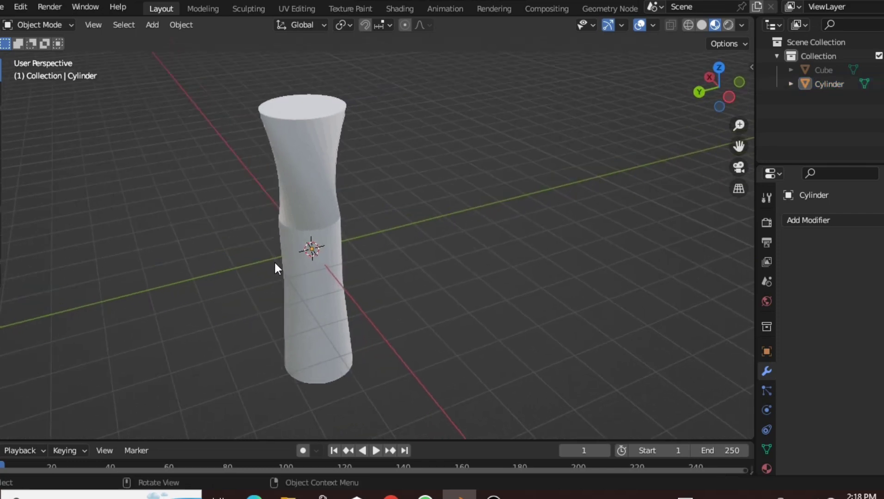
middle_click_drag(268, 197, 242, 167)
Add a gem to the scene and raise it above the handle
key("shift+a")
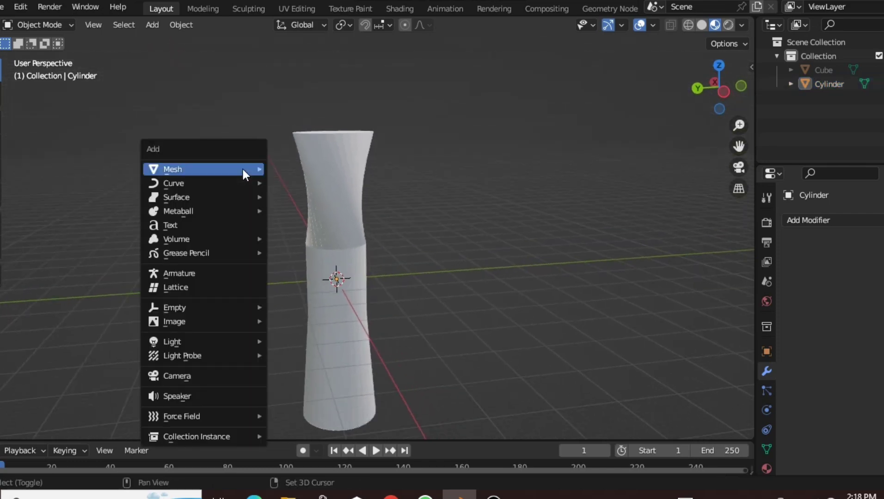
key("shift+a")
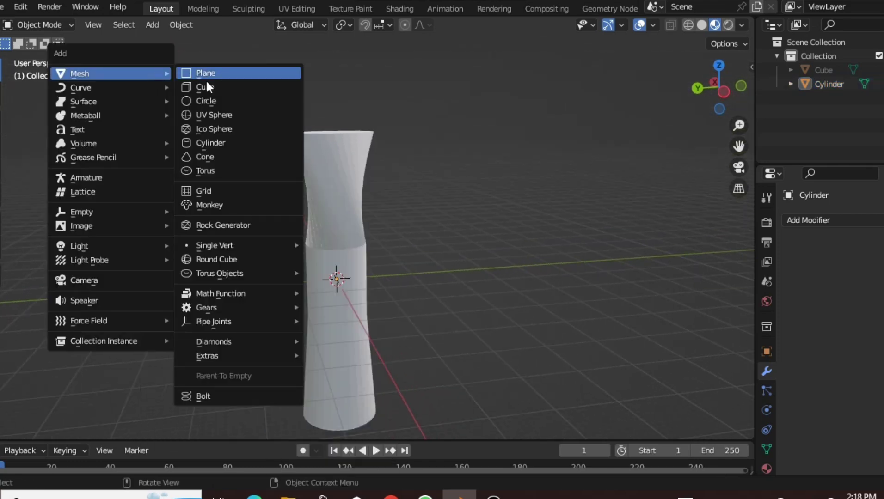
left_click(339, 369)
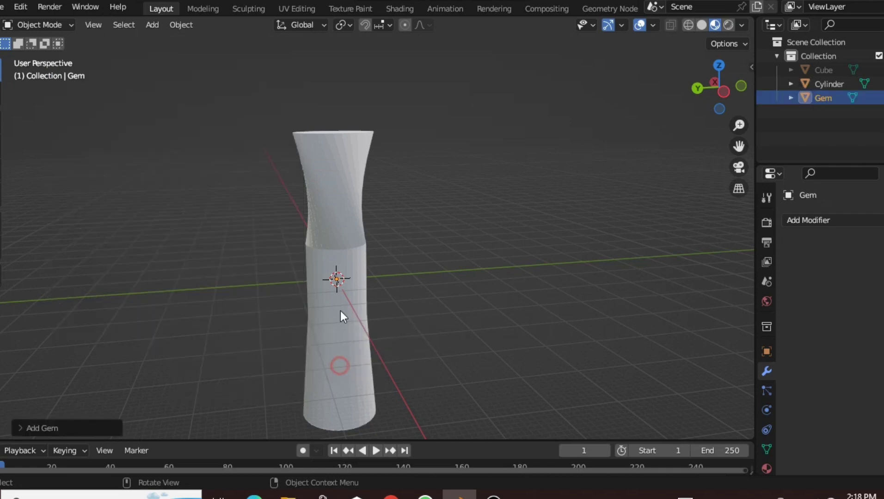
key("g")
key("z")
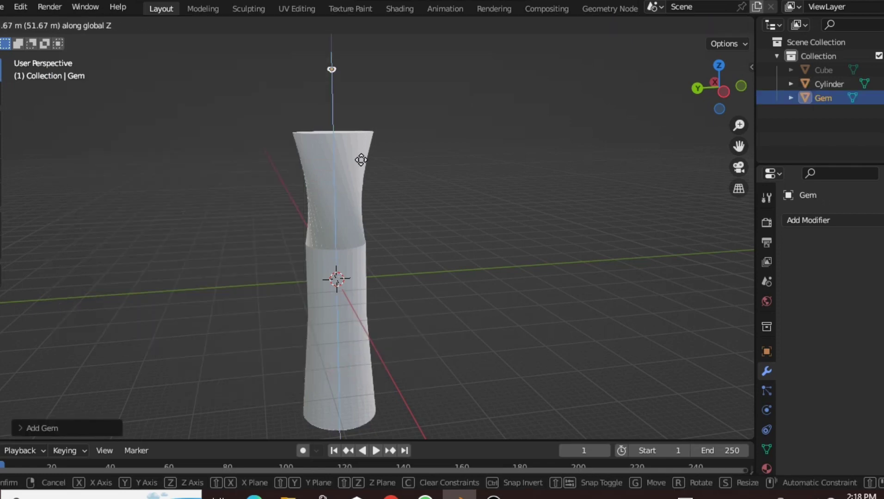
left_click(362, 160)
Enlarge the gem, cancel a trial lowering, and select the cylinder handle
key("s")
left_click(455, 196)
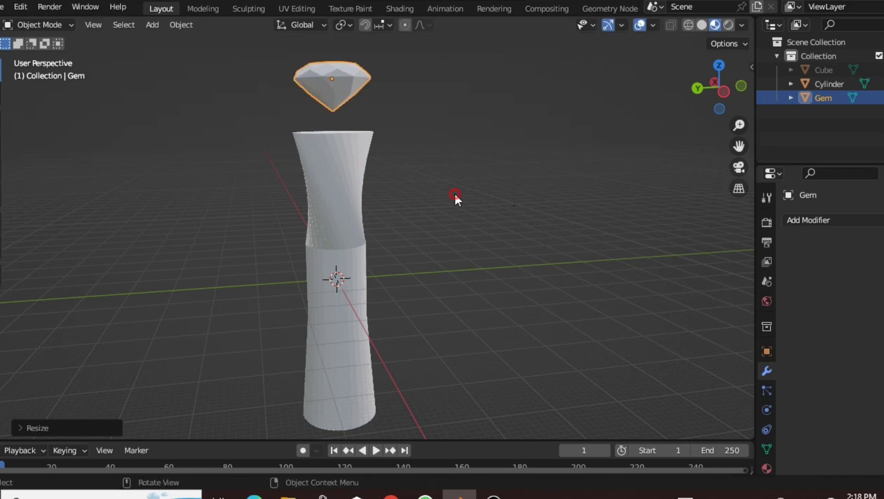
key("g")
key("z")
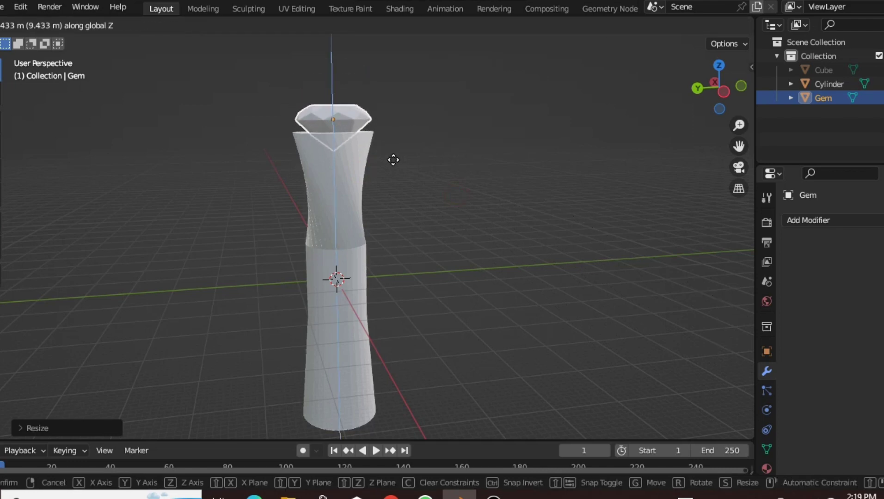
key("Escape")
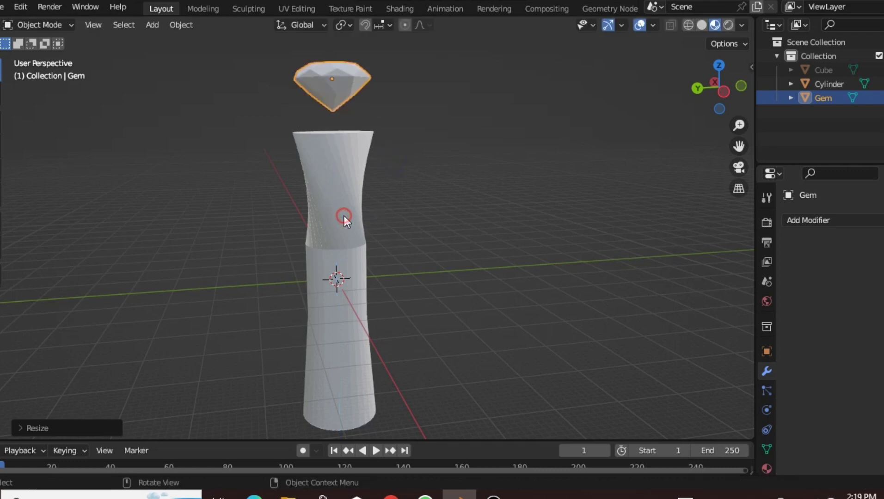
left_click(344, 216)
Flip the cylinder by setting its Y rotation to 90°, then 180°, in Object properties
key("r")
key("z")
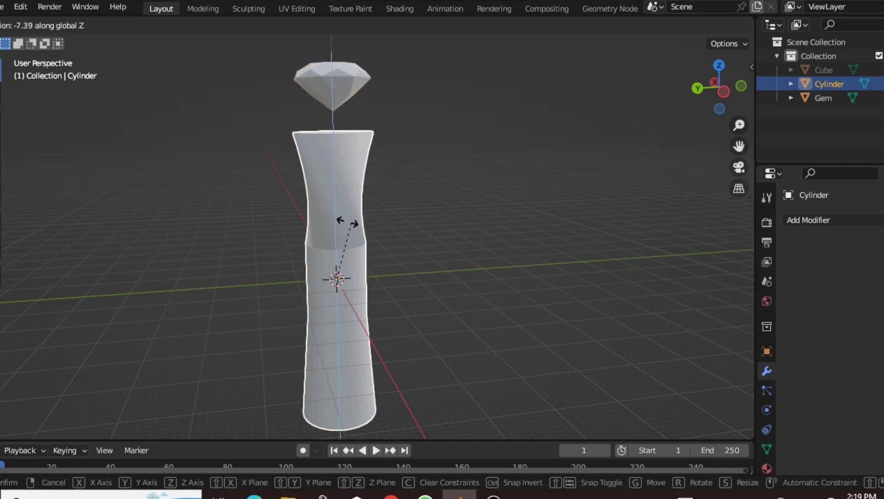
key("x")
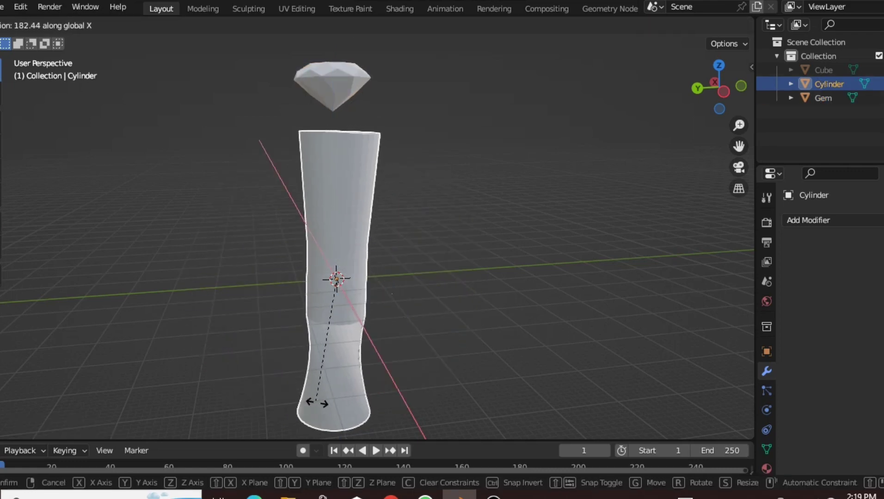
key("Escape")
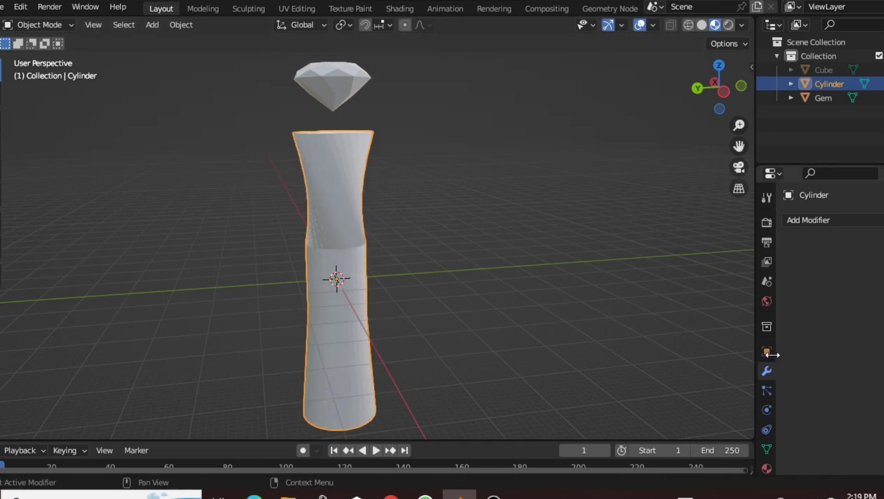
left_click(766, 352)
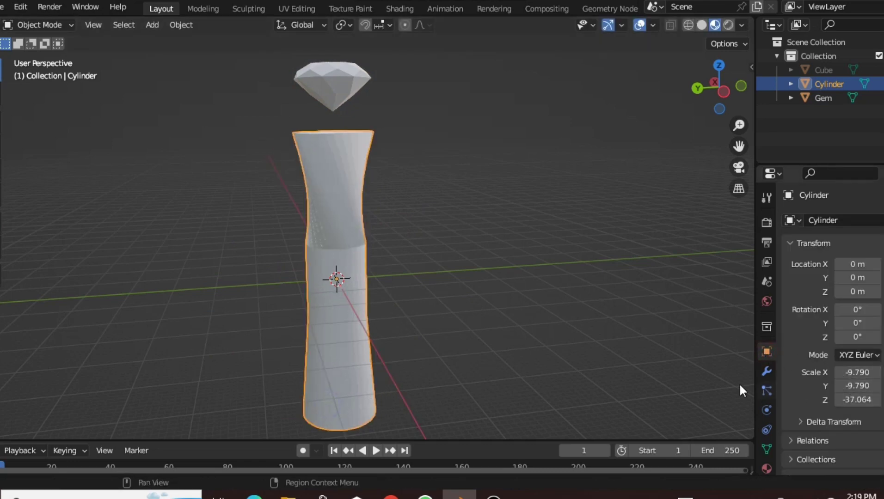
left_click(856, 324)
type("90")
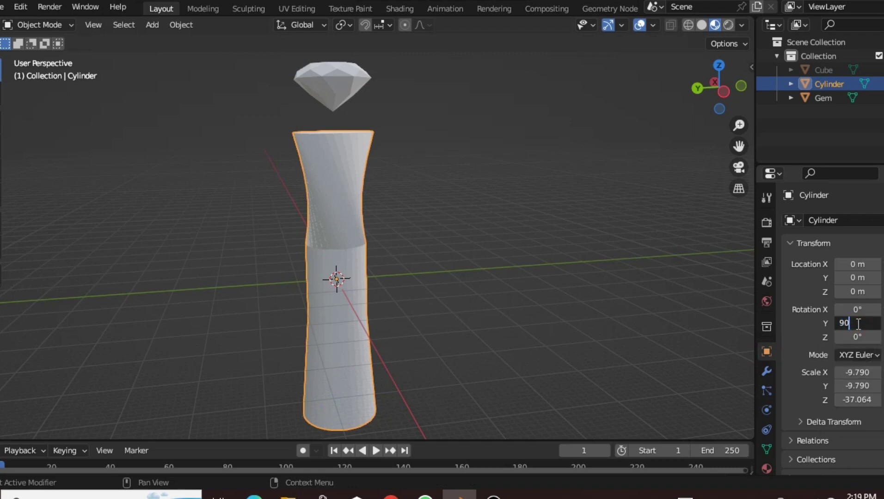
key("Return")
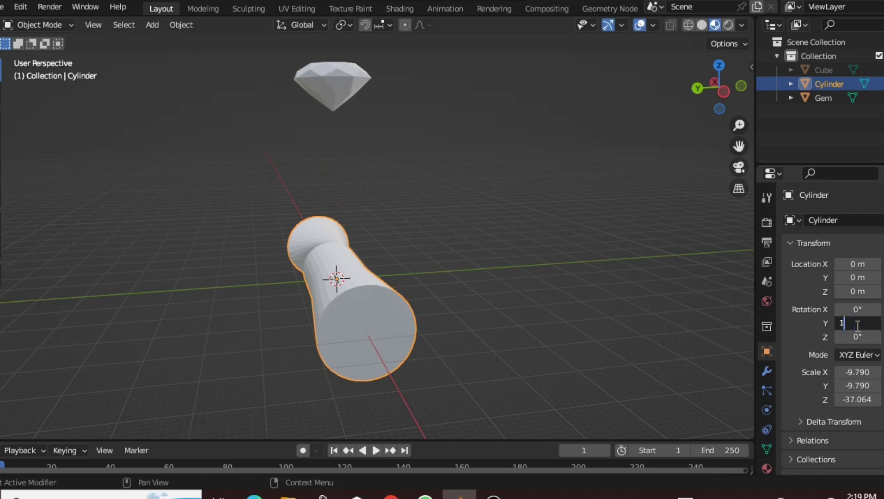
key("Return")
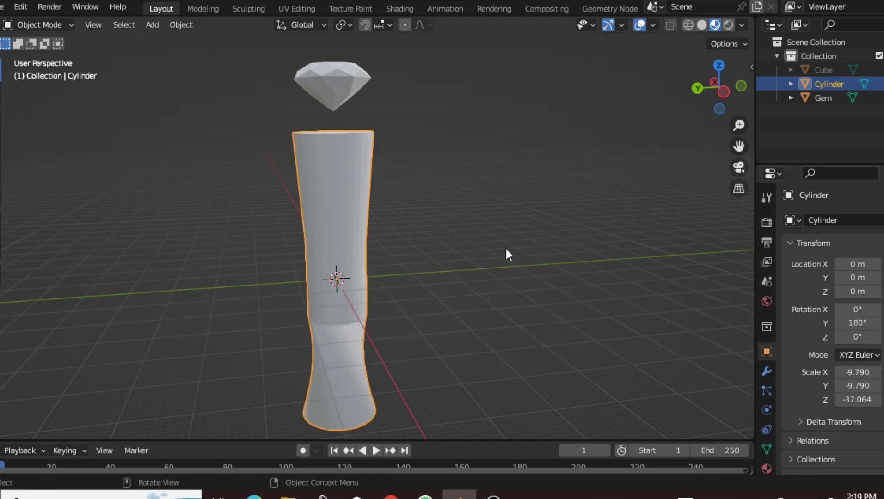
Lower the gem onto the cylinder top and enlarge it to scale 11.812
left_click(338, 96)
key("g")
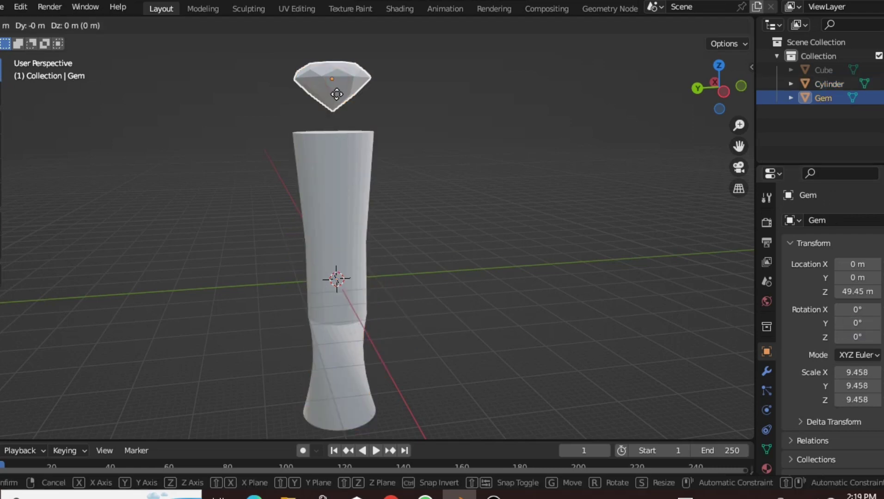
key("z")
left_click(337, 126)
key("s")
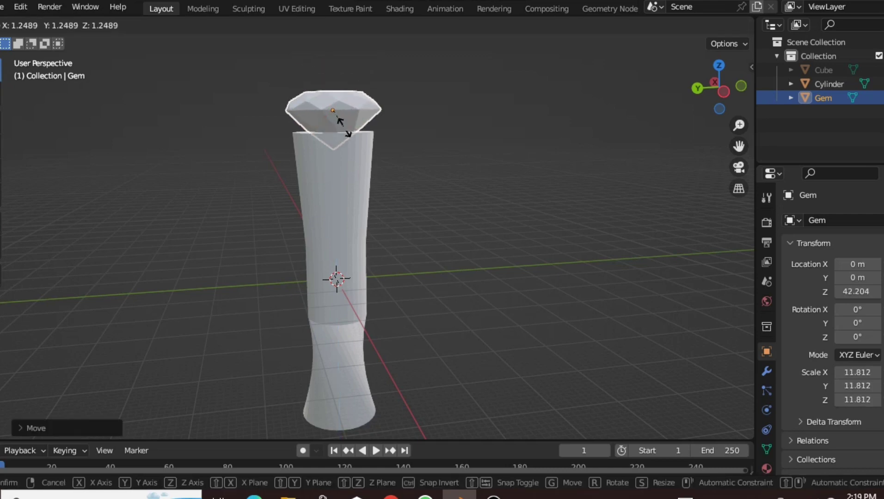
left_click(366, 127)
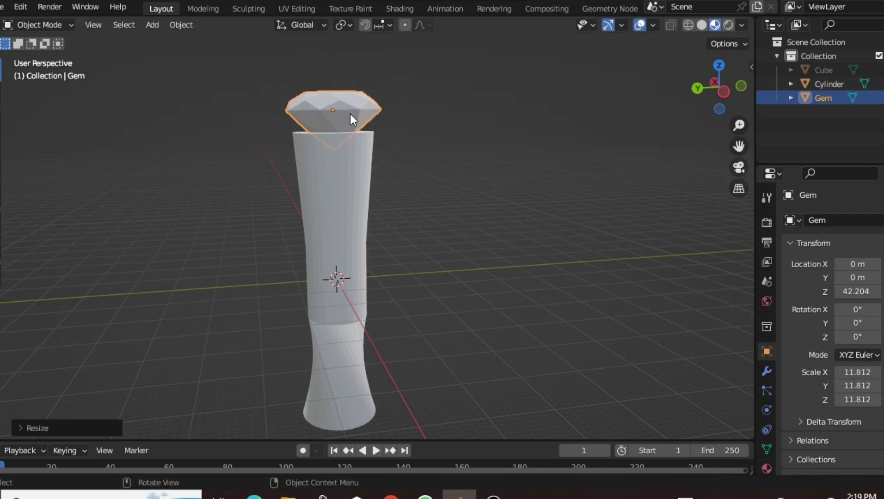
Settle the gem lower into the cylinder top at Z 39.416 and reselect it
key("g")
key("x")
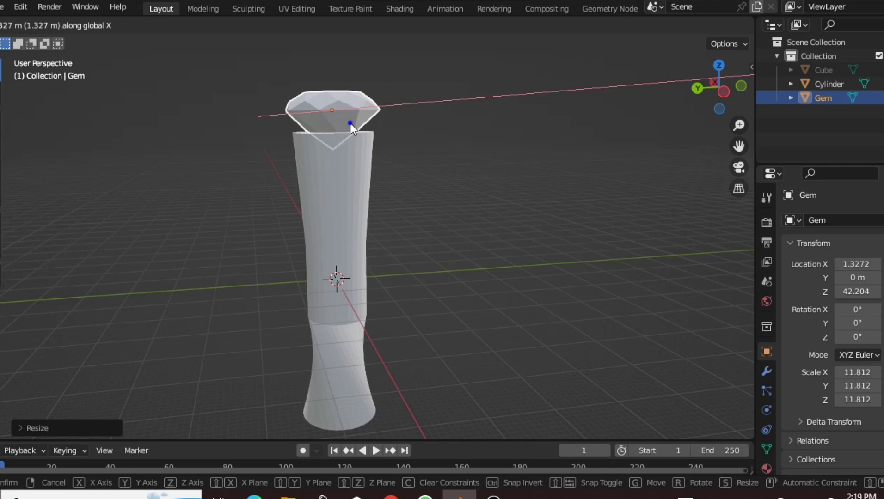
key("Escape")
key("g")
key("z")
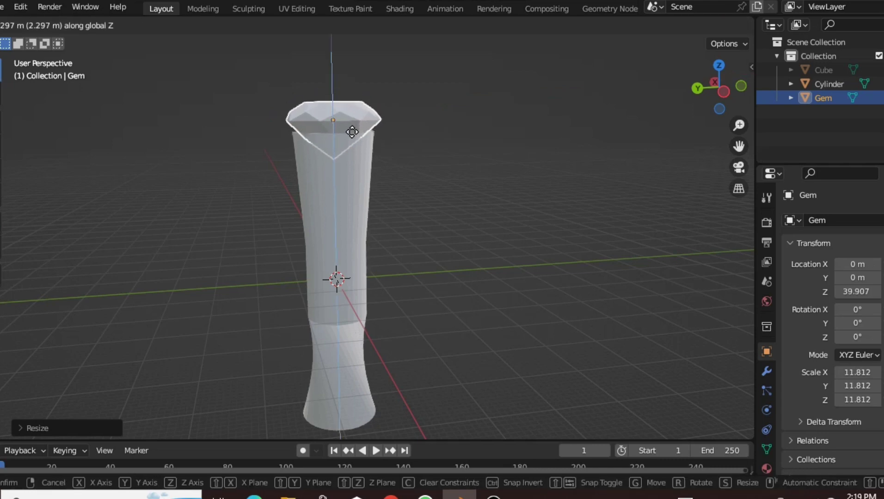
left_click(352, 135)
left_click(437, 157)
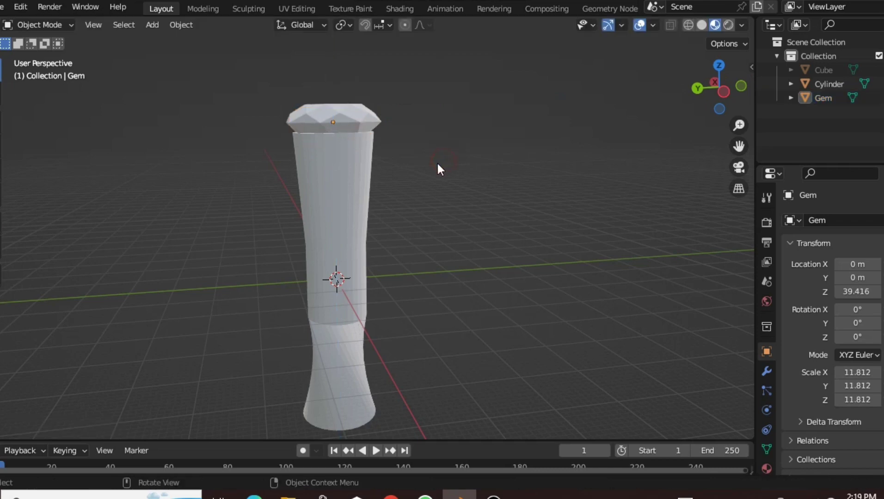
middle_click_drag(437, 161, 383, 106)
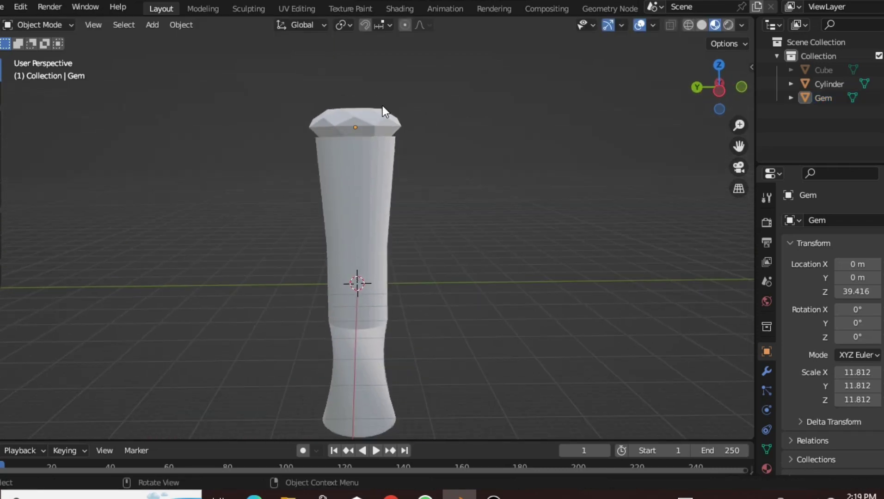
left_click(378, 118)
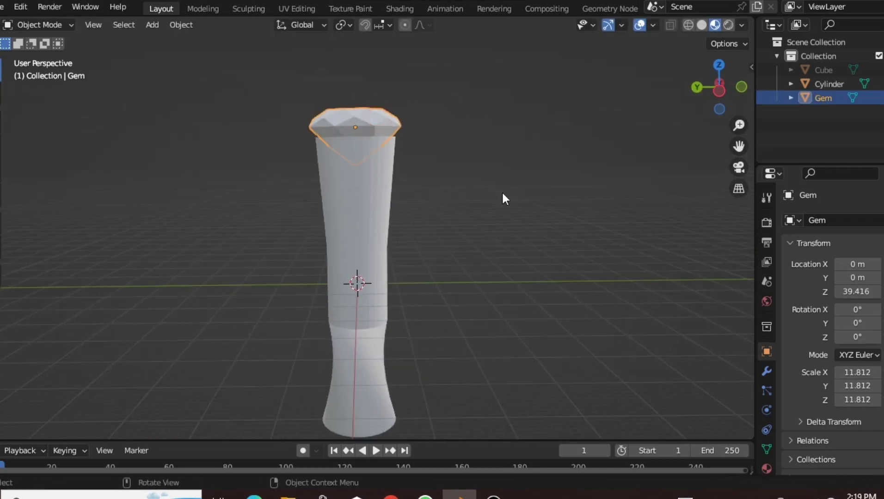
Give the gem a new deep red Glass BSDF material with IOR 2.250
left_click(766, 466)
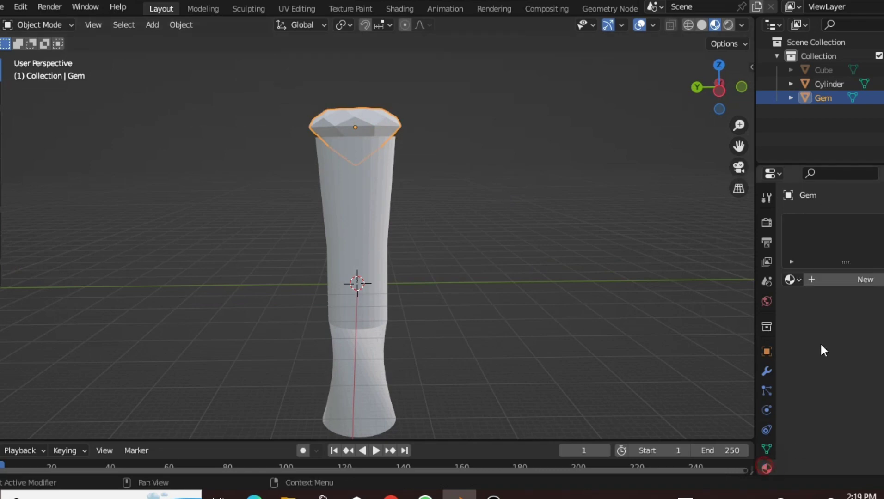
left_click(846, 280)
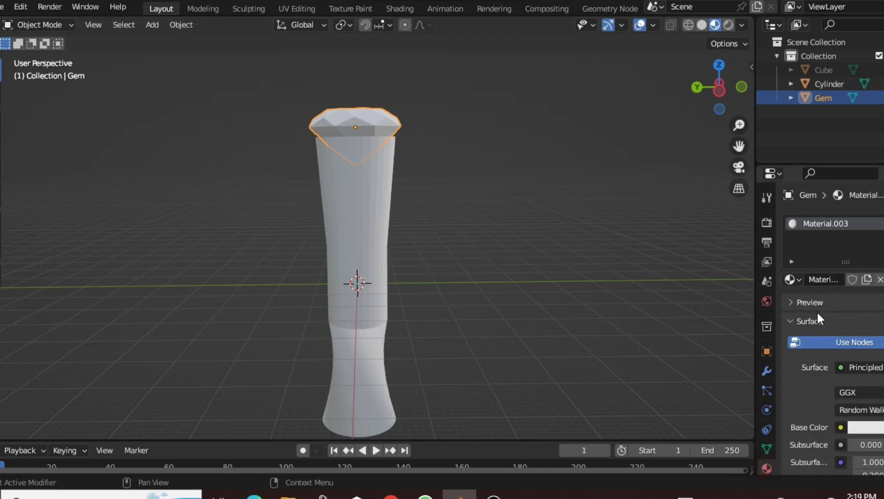
left_click(843, 368)
left_click(714, 105)
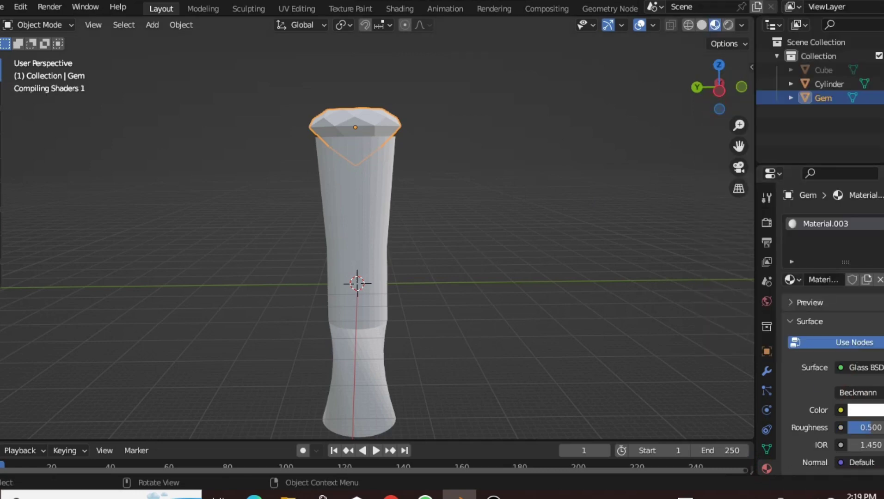
left_click(867, 410)
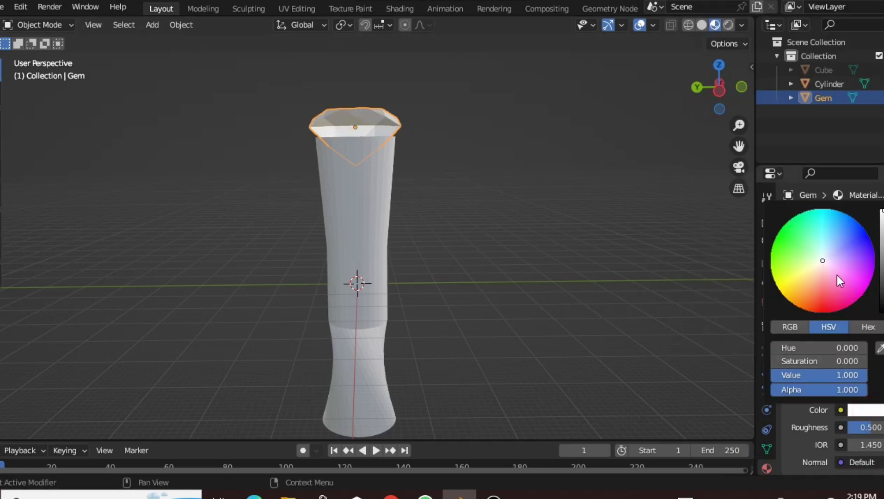
left_click(828, 304)
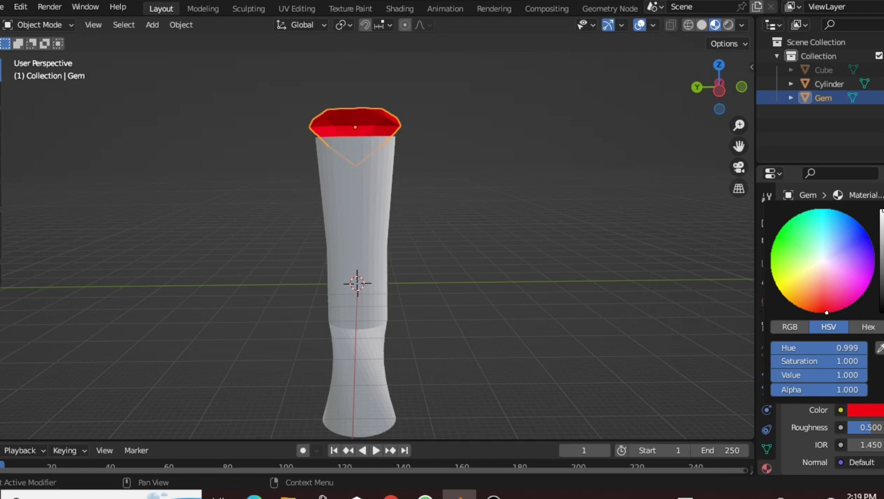
left_click_drag(881, 211, 881, 270)
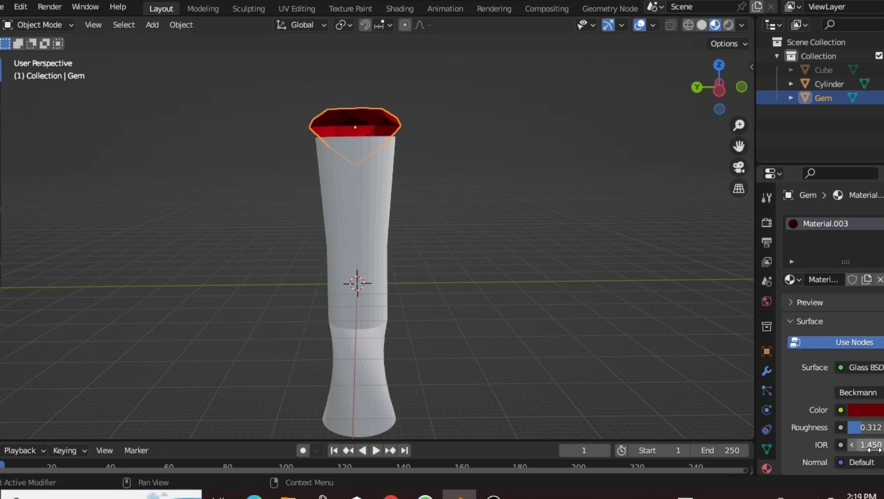
left_click_drag(865, 445, 881, 444)
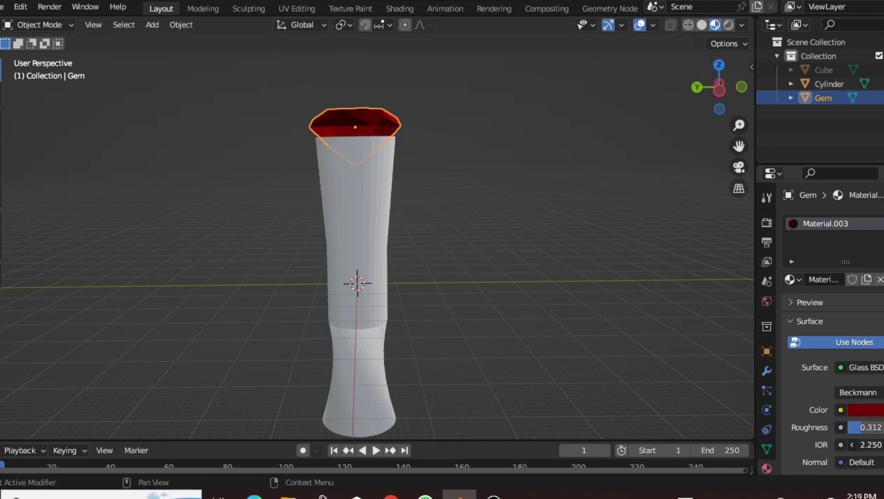
left_click(570, 277)
Give the cylinder handle a new material with Metallic 0.696 and a grey base colour
left_click(361, 221)
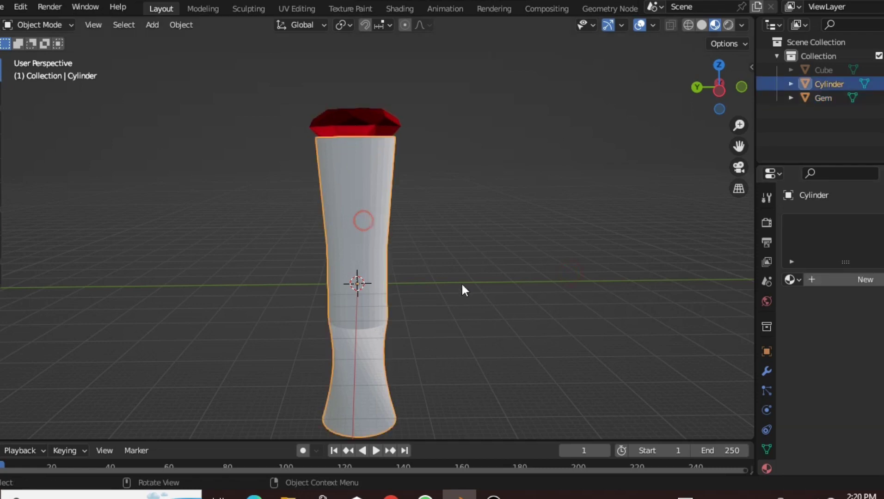
left_click(843, 279)
scroll(819, 402, "down", 3)
scroll(832, 419, "down", 5)
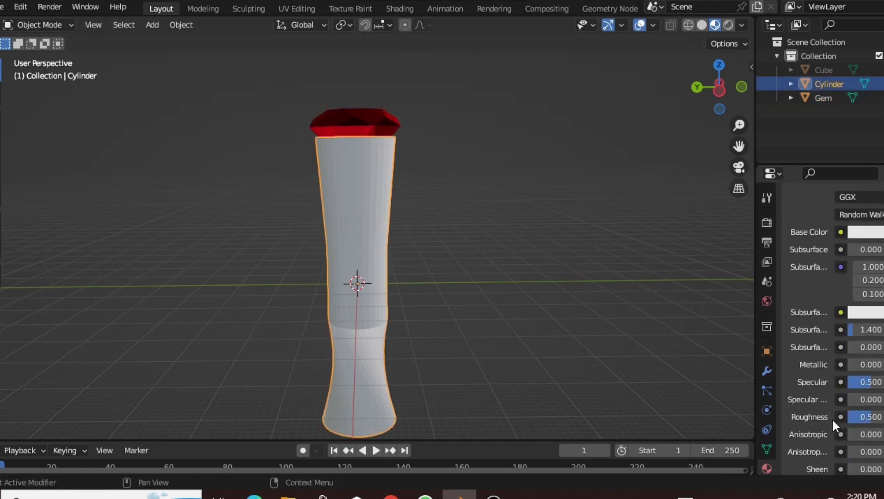
scroll(837, 412, "down", 1)
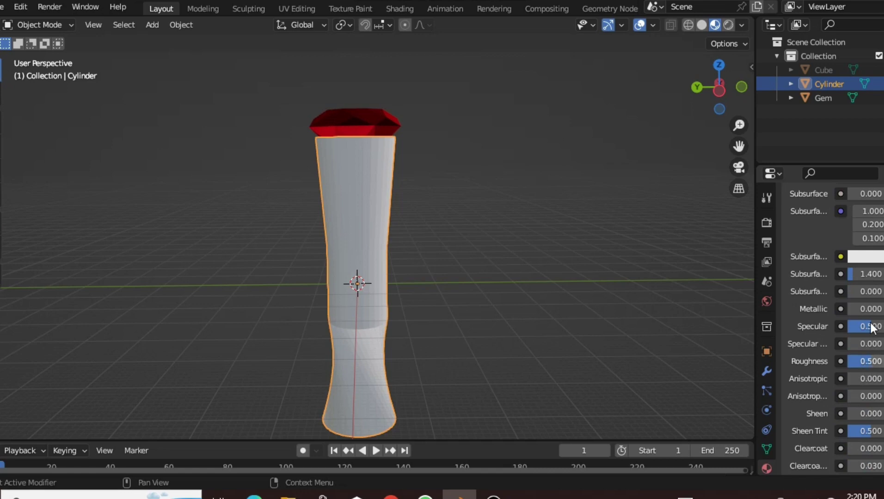
left_click_drag(865, 309, 876, 309)
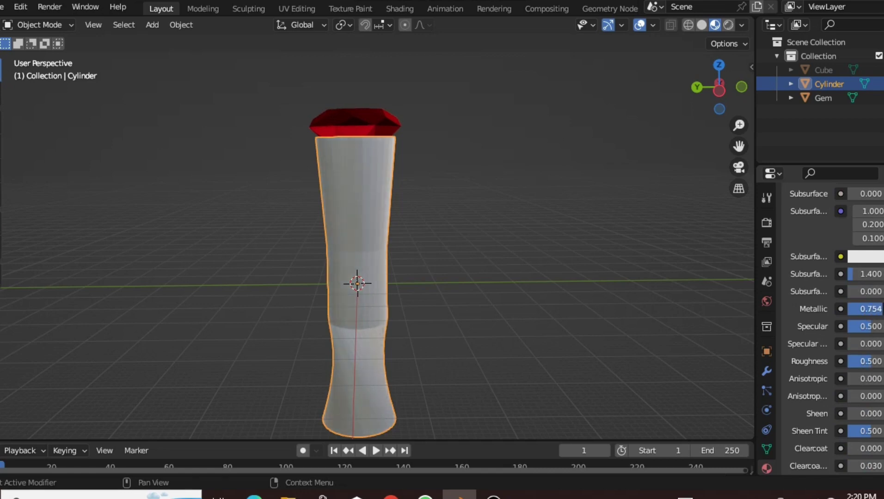
scroll(863, 242, "up", 4)
left_click(865, 259)
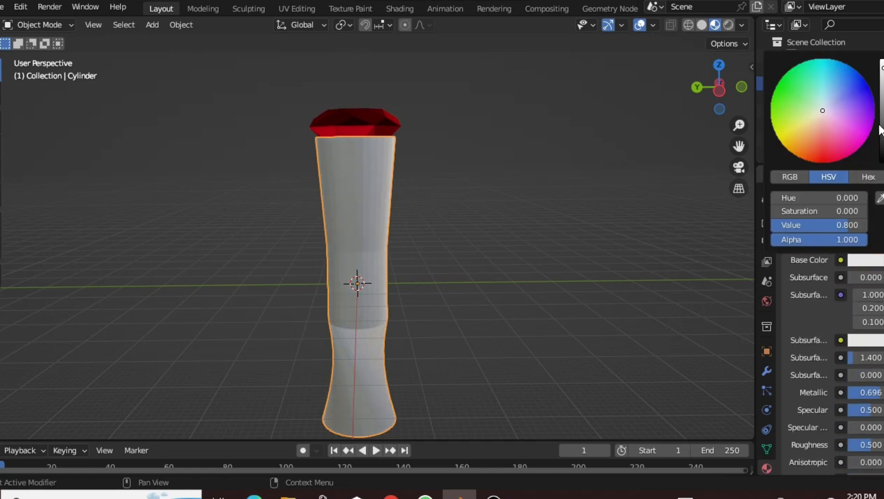
left_click(881, 95)
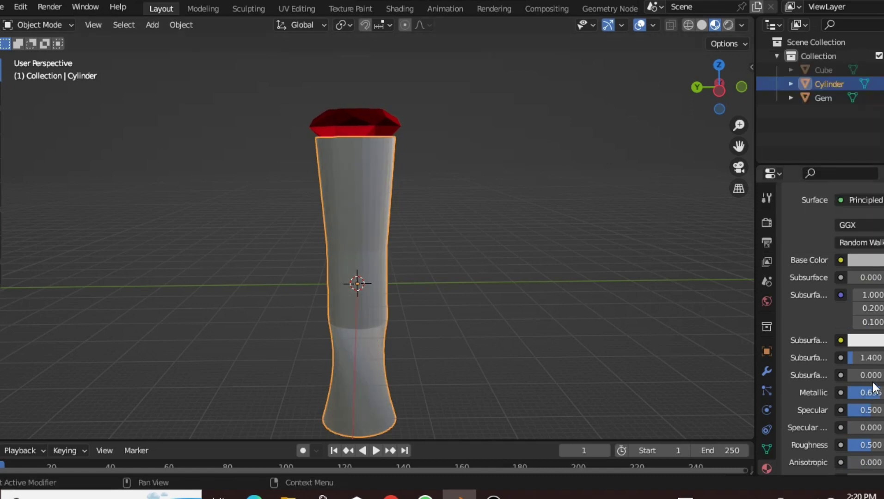
scroll(861, 376, "down", 4)
scroll(861, 376, "down", 3)
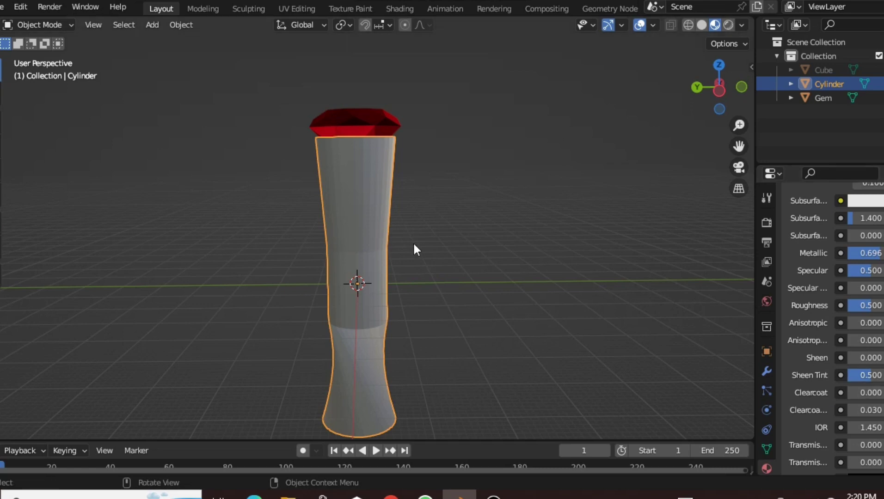
Add a Subdivision Surface modifier to the cylinder handle
left_click(767, 371)
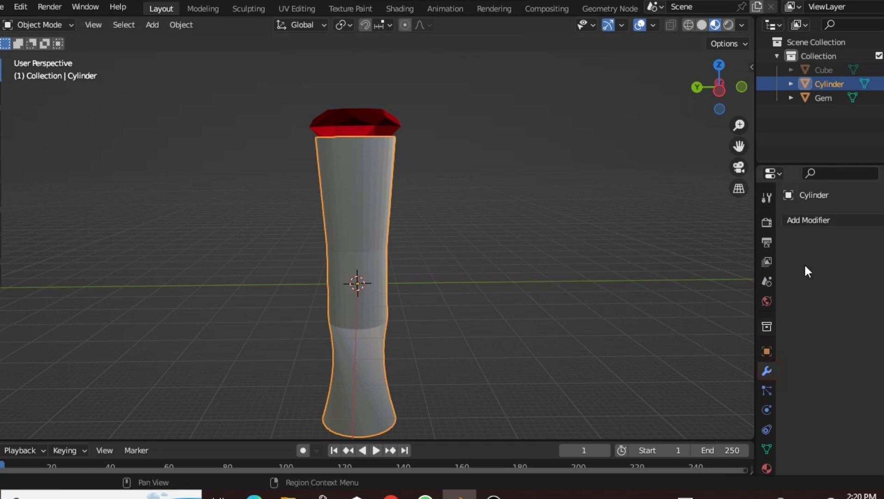
left_click(822, 221)
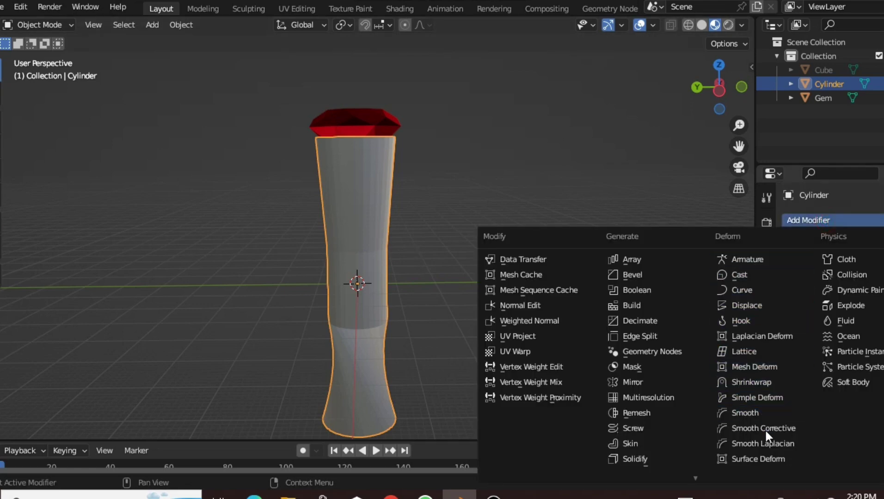
scroll(627, 460, "down", 1)
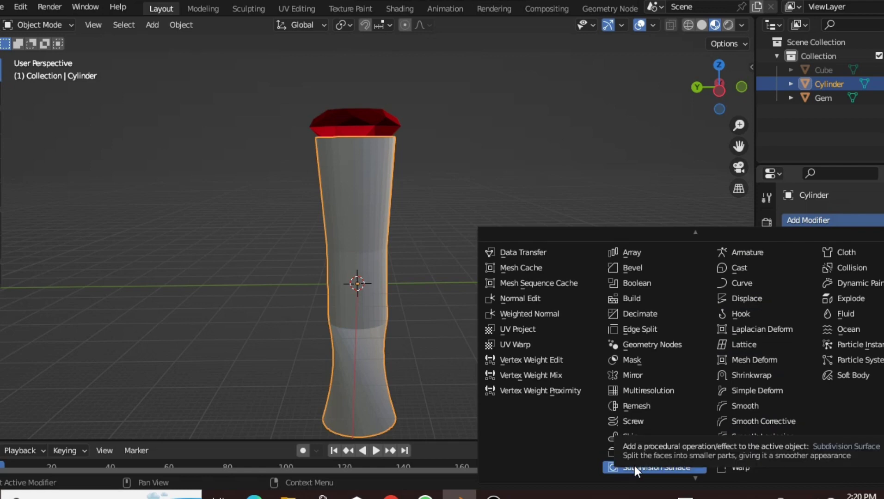
left_click(628, 467)
middle_click_drag(451, 252, 630, 230)
Try Simple subdivision, raise the viewport level to 5, then return to Catmull-Clark
left_click(879, 296)
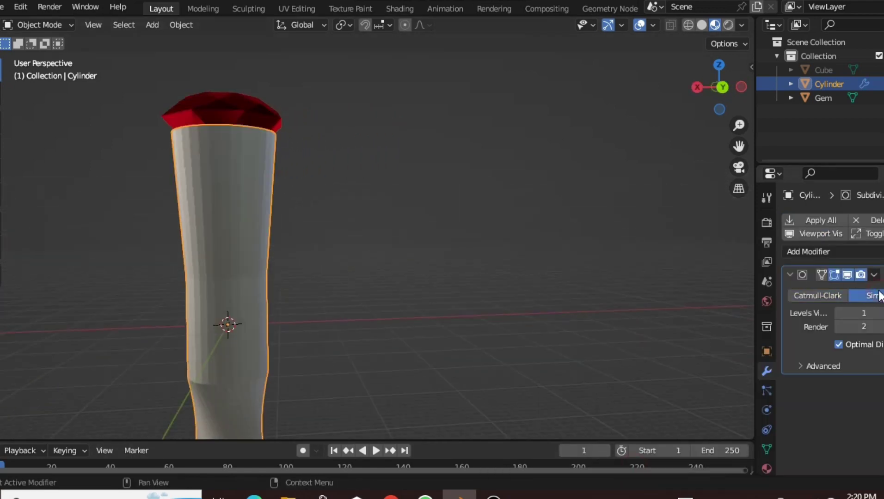
left_click(881, 313)
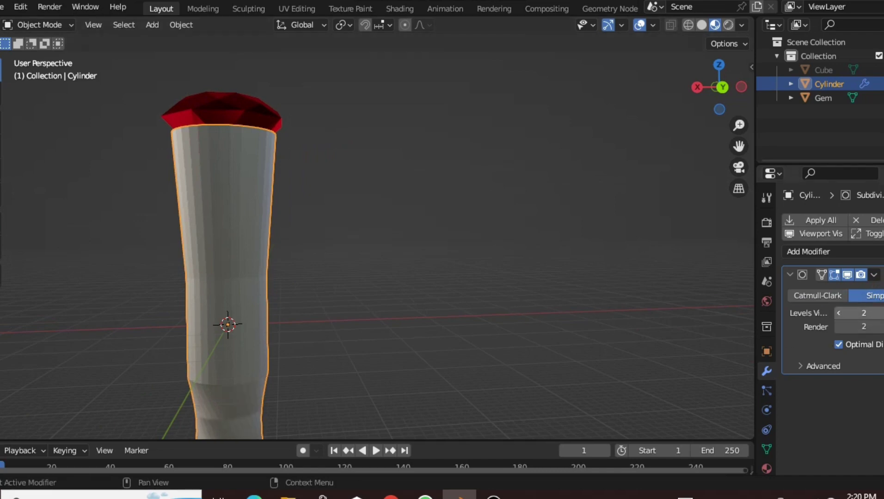
left_click(881, 313)
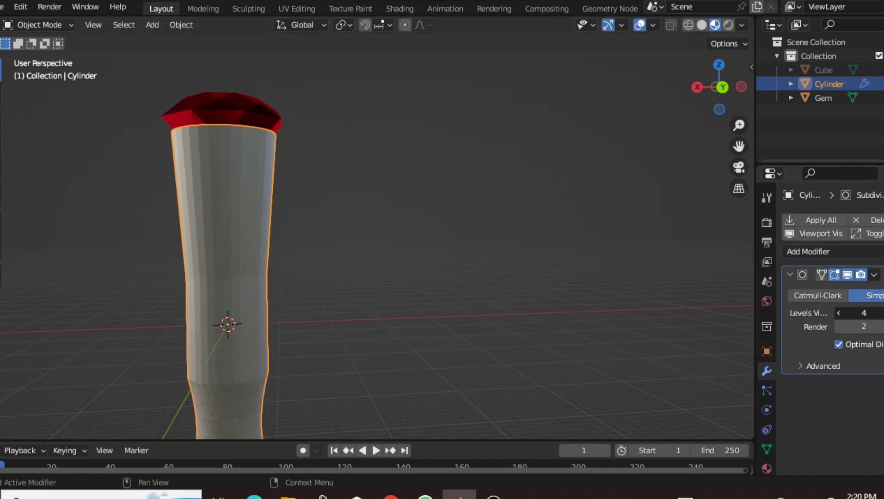
left_click(820, 295)
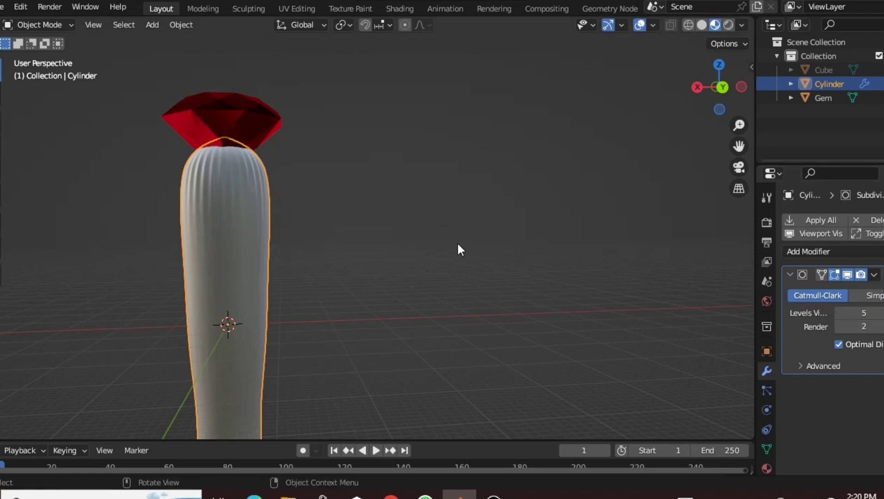
middle_click_drag(456, 242, 298, 257)
left_click(240, 255)
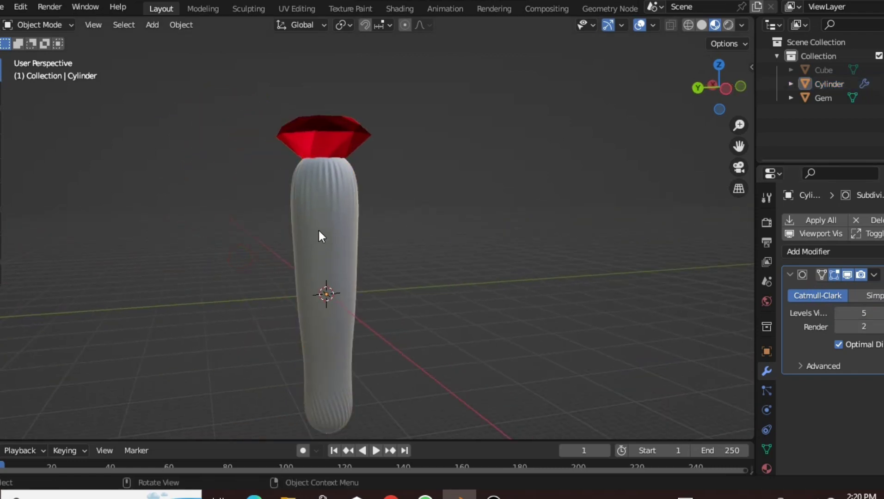
left_click(324, 228)
left_click(325, 142)
Move the gem down along Z, scale it to about 0.69, then select the handle cylinder
key("g")
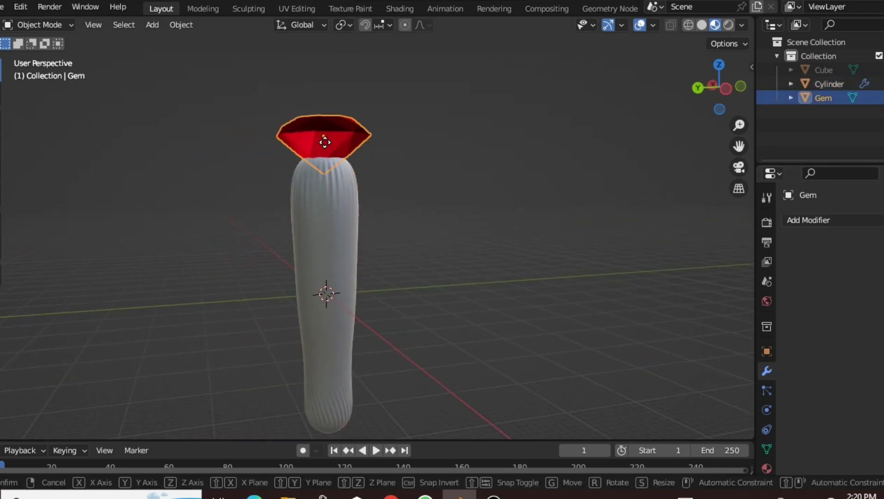
key("z")
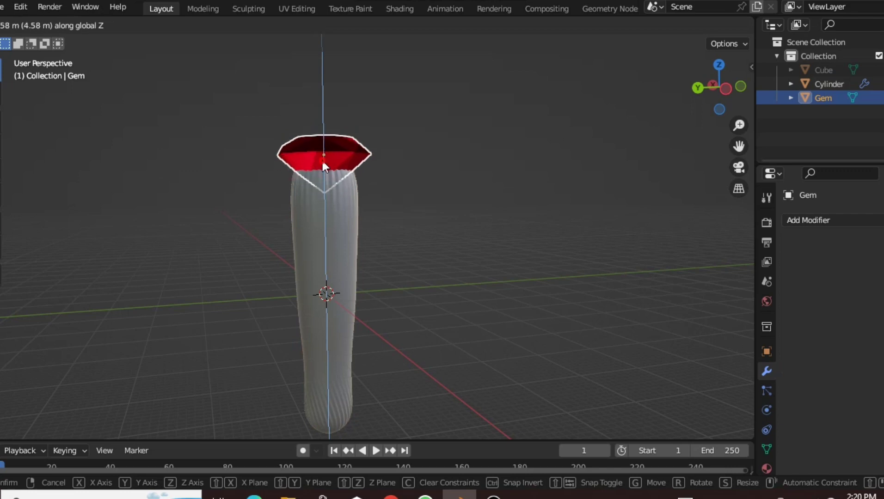
left_click(321, 159)
key("s")
left_click(404, 198)
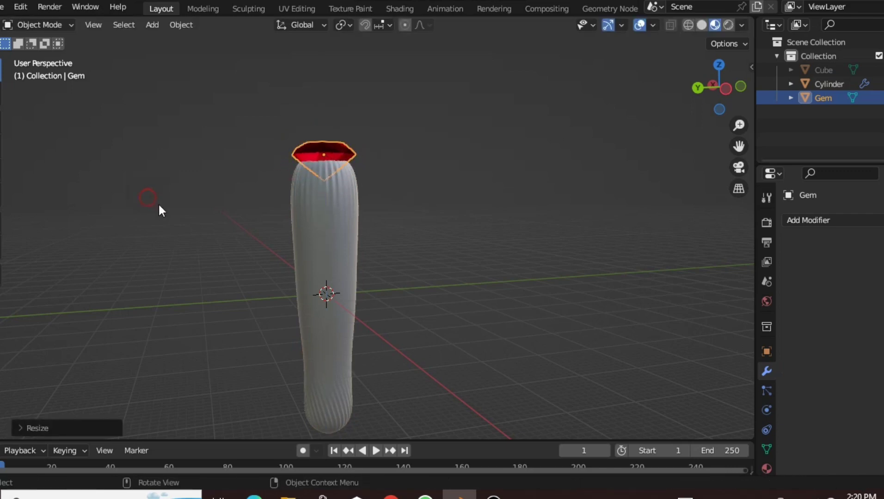
left_click(158, 203)
mouse_move(158, 202)
middle_mouse_down()
mouse_move(230, 268)
mouse_move(268, 260)
mouse_move(302, 232)
mouse_move(190, 223)
mouse_move(213, 254)
mouse_move(320, 225)
middle_mouse_up()
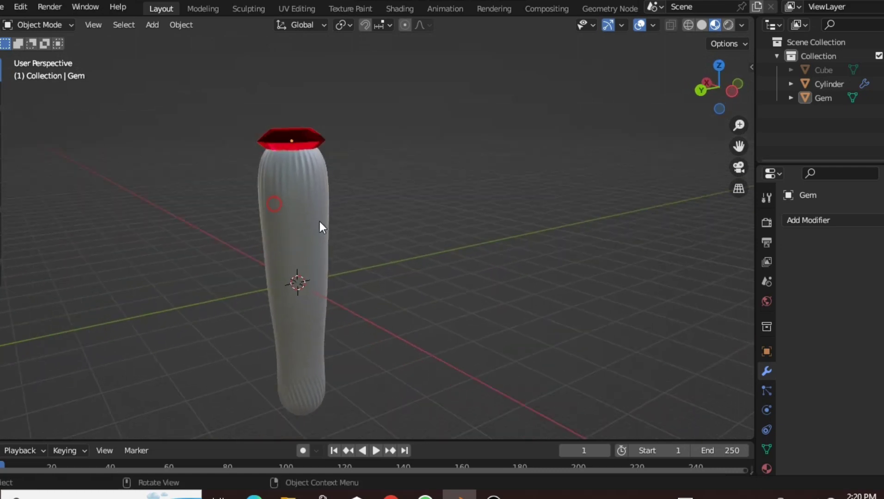
left_click(320, 225)
Darken the handle's Material.004 base colour to near-black, Value 0.003
left_click(767, 468)
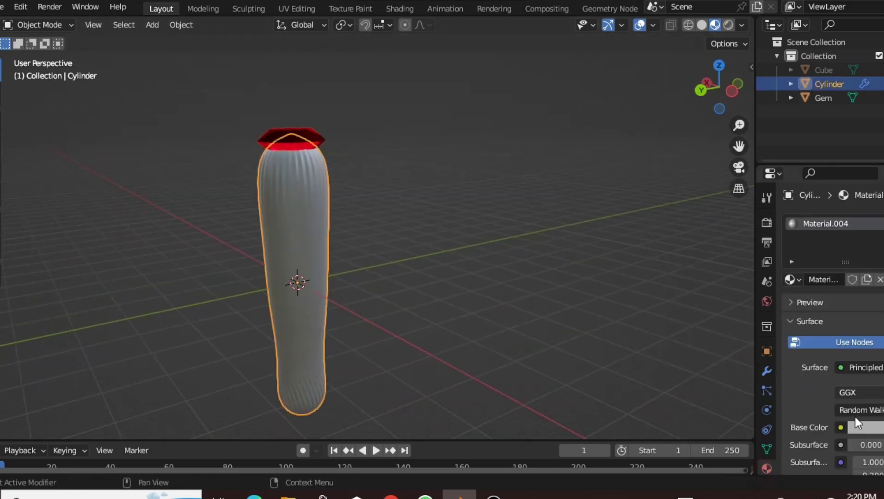
left_click(860, 428)
left_click(824, 330)
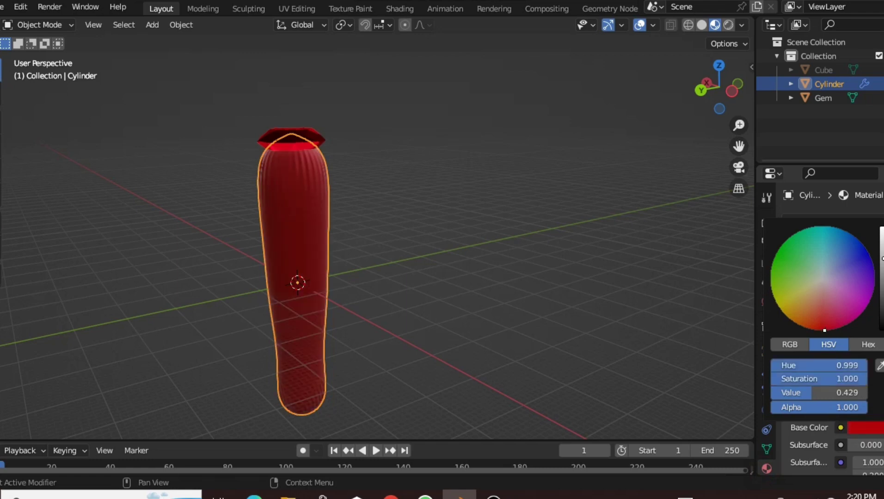
mouse_move(824, 330)
left_mouse_down()
mouse_move(805, 327)
mouse_move(849, 324)
left_mouse_up()
left_click_drag(881, 259, 881, 327)
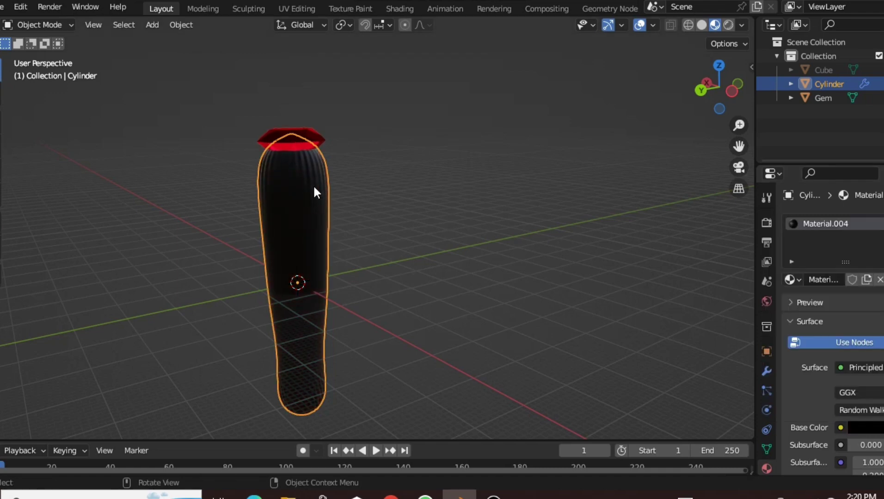
left_click(448, 208)
mouse_move(458, 223)
middle_mouse_down()
mouse_move(399, 190)
mouse_move(390, 205)
mouse_move(456, 251)
mouse_move(392, 201)
middle_mouse_up()
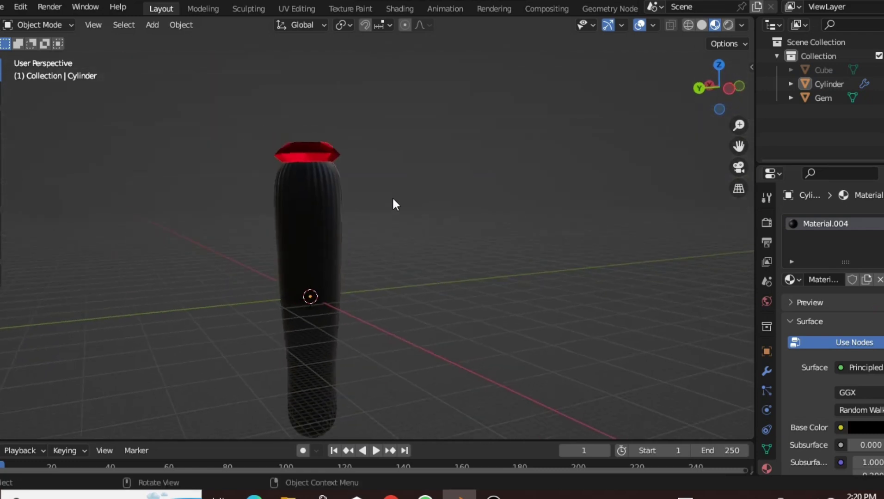
Join the handle and gem through the object menu, then undo the join
left_click(312, 188)
left_click(311, 155, "shift")
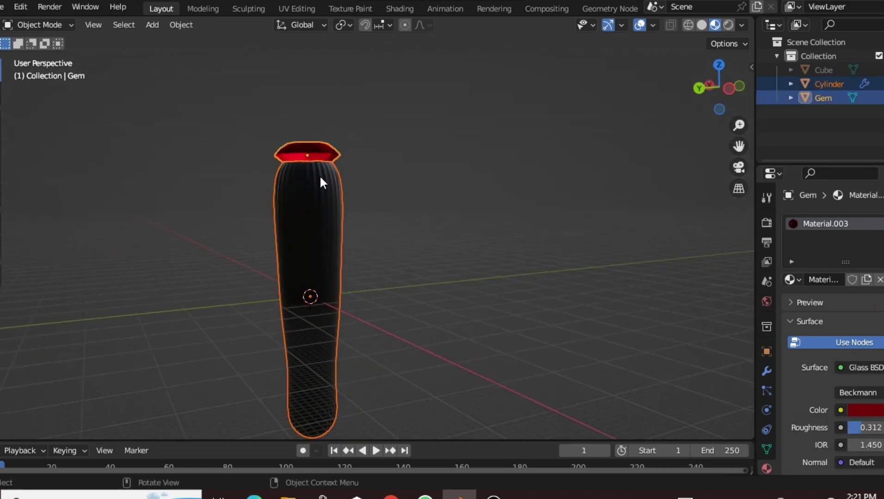
right_click(320, 175)
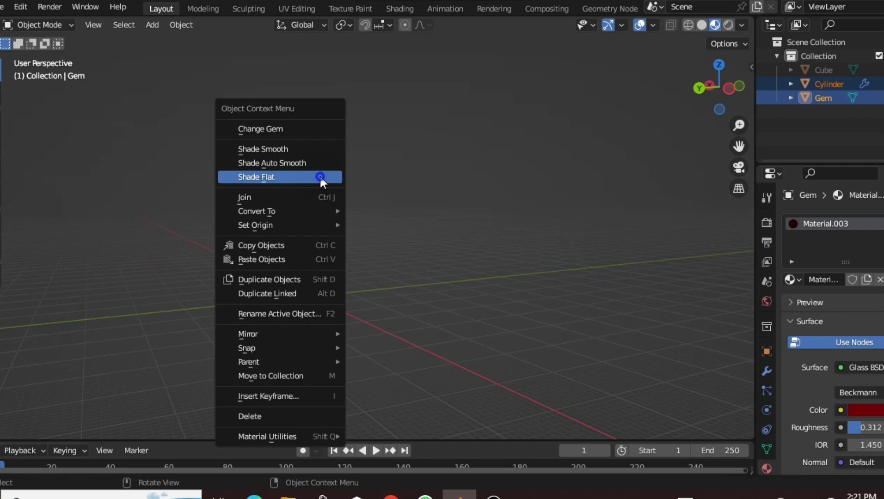
left_click(291, 196)
mouse_move(359, 225)
middle_mouse_down()
mouse_move(403, 325)
mouse_move(378, 278)
middle_mouse_up()
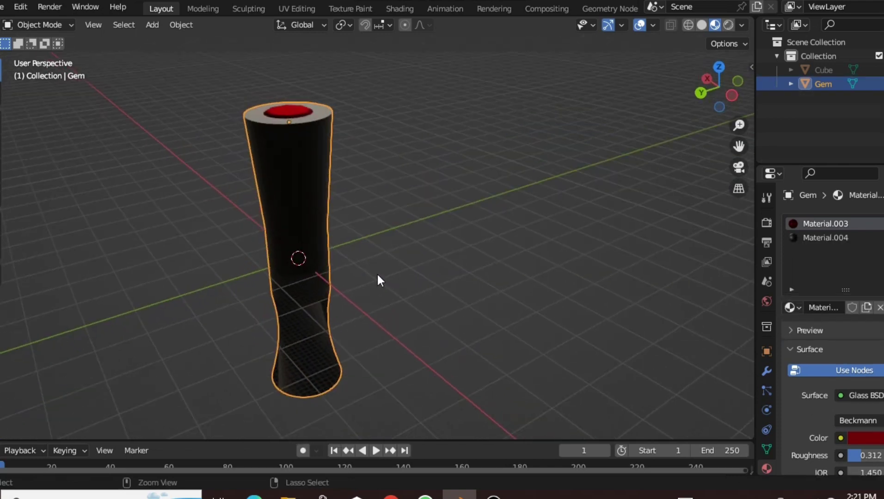
key("ctrl+z")
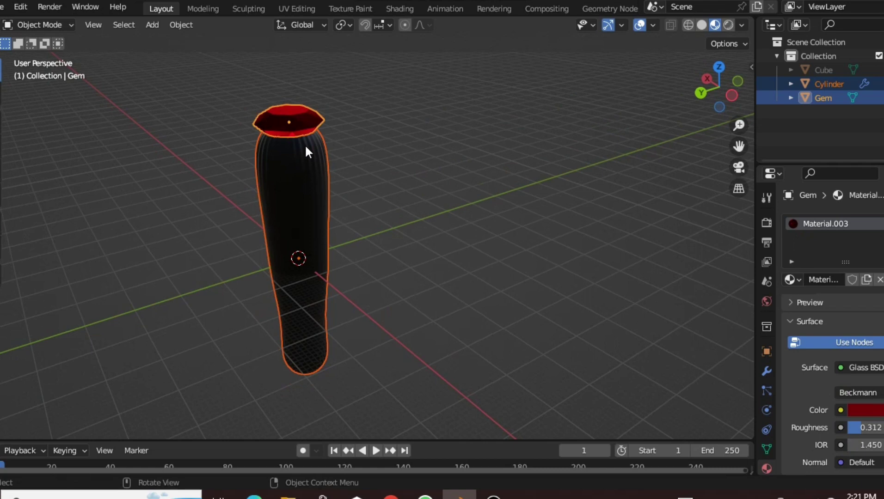
Repeat the handle-and-gem join and undo it a second time
right_click(305, 144)
left_click(276, 140)
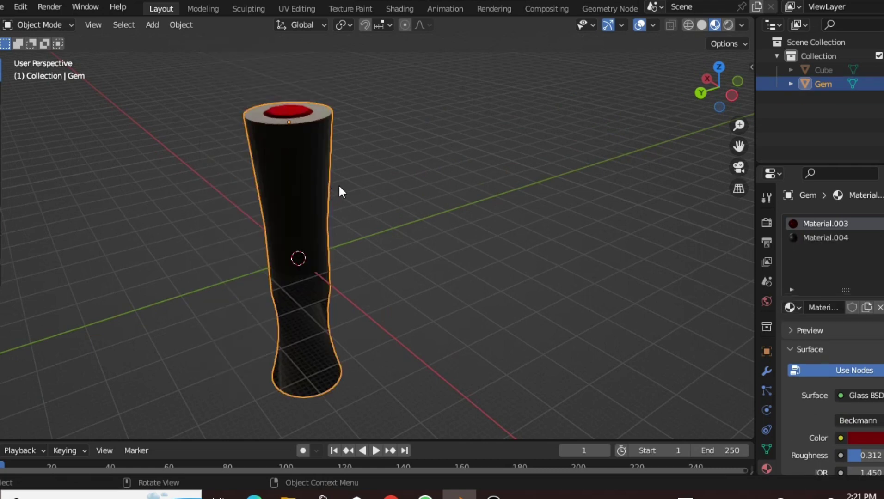
left_click(344, 187)
mouse_move(345, 187)
middle_mouse_down()
mouse_move(423, 247)
mouse_move(279, 115)
middle_mouse_up()
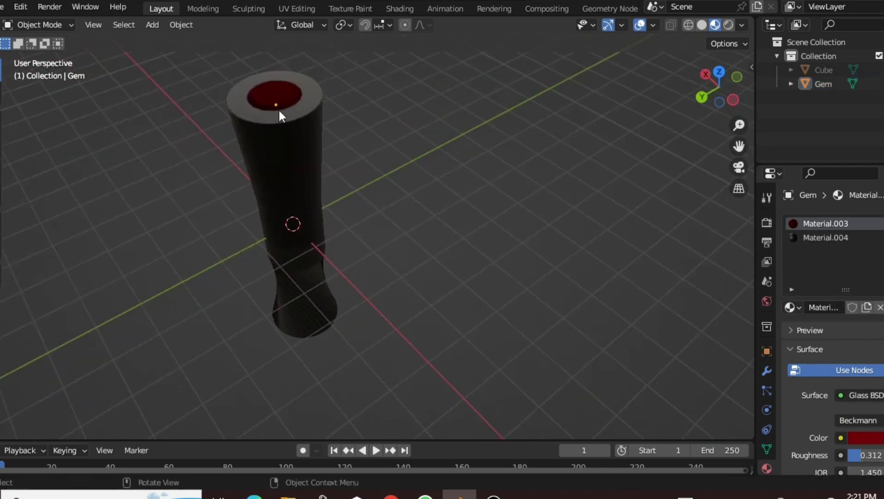
left_click(276, 92)
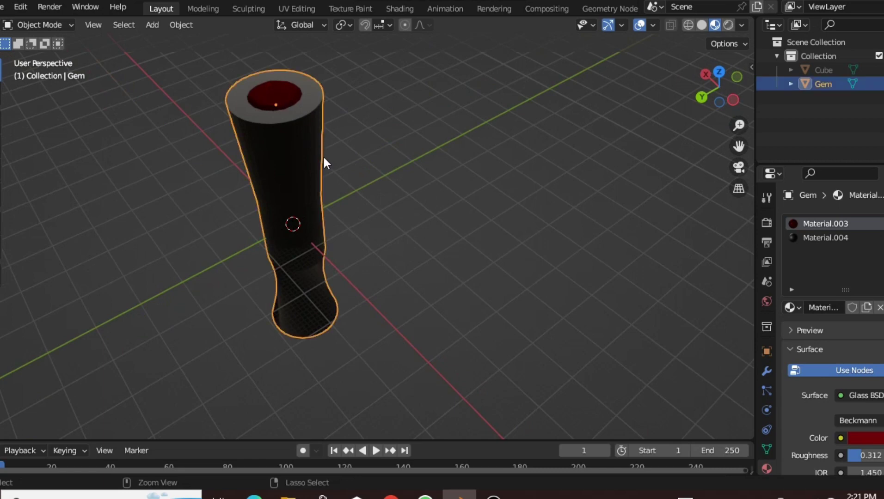
key("ctrl+z")
key("ctrl+z")
key("ctrl+z")
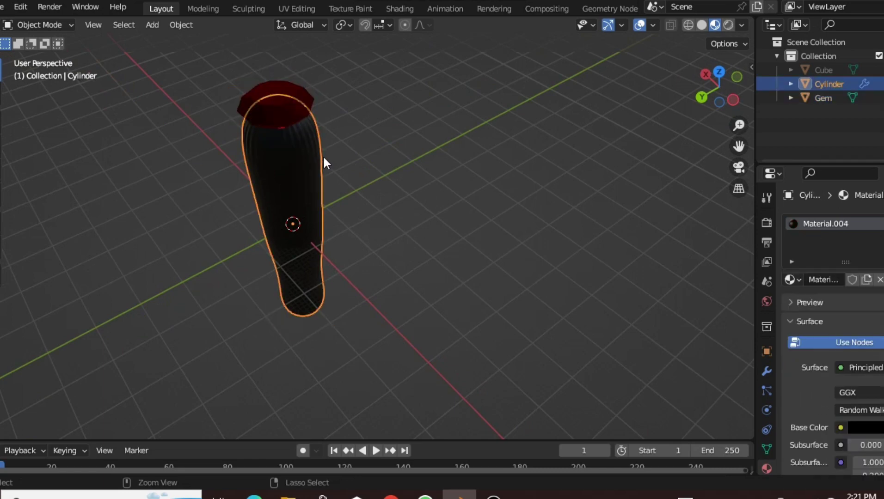
Switch selection between the gem and the handle cylinder, ending on the cylinder
left_click(288, 109)
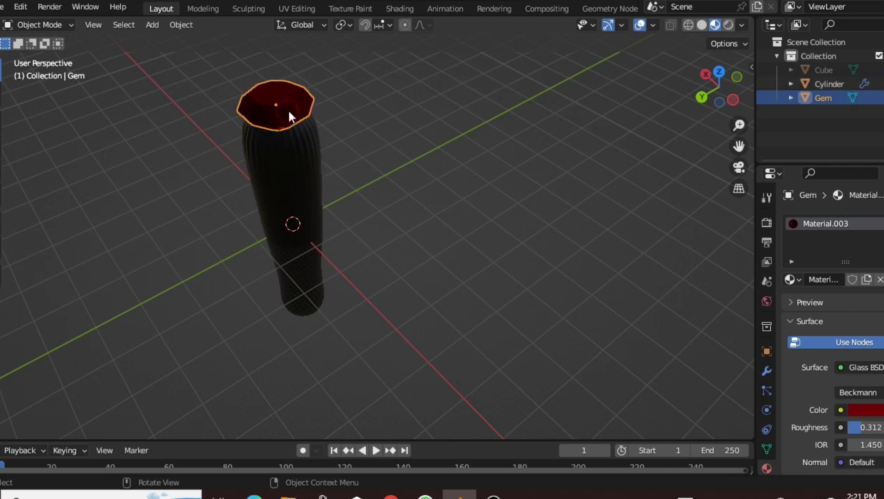
left_click(296, 143)
left_click(294, 120)
left_click(319, 171)
Apply the handle's subdivision modifier and merge the gem into it with Ctrl+J
left_click(767, 371)
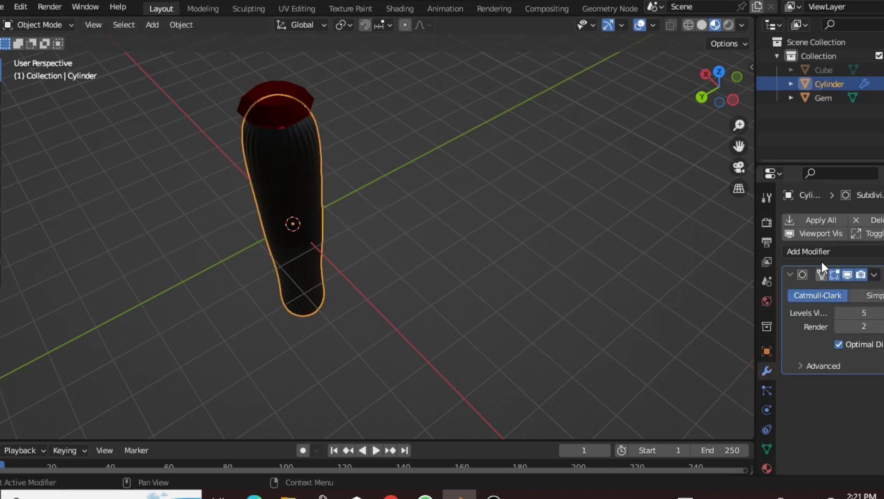
left_click(825, 220)
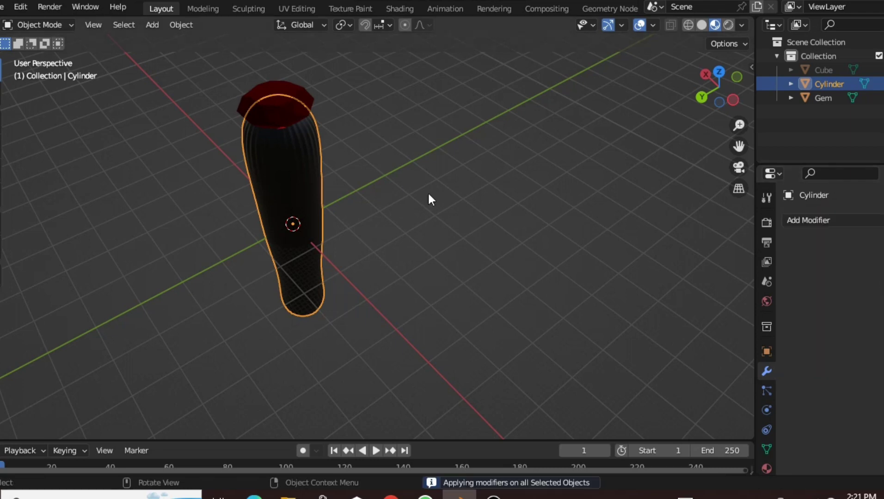
left_click(300, 121)
left_click(300, 157, "shift")
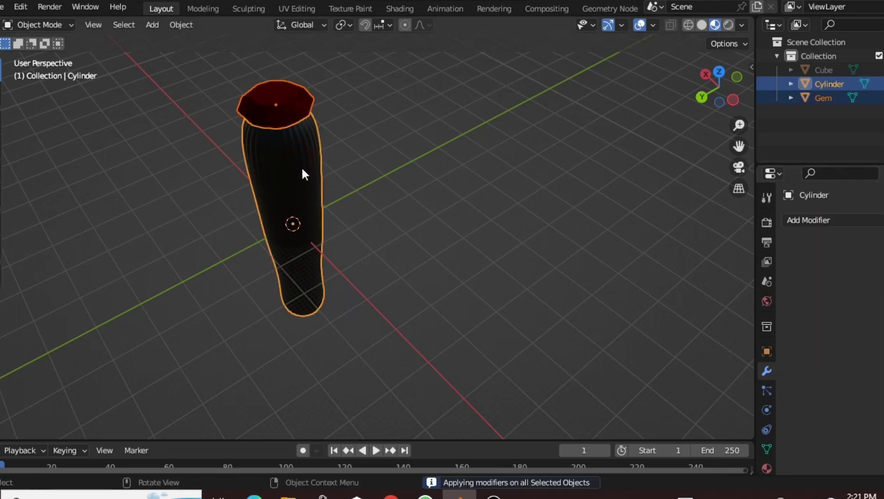
key("ctrl+j")
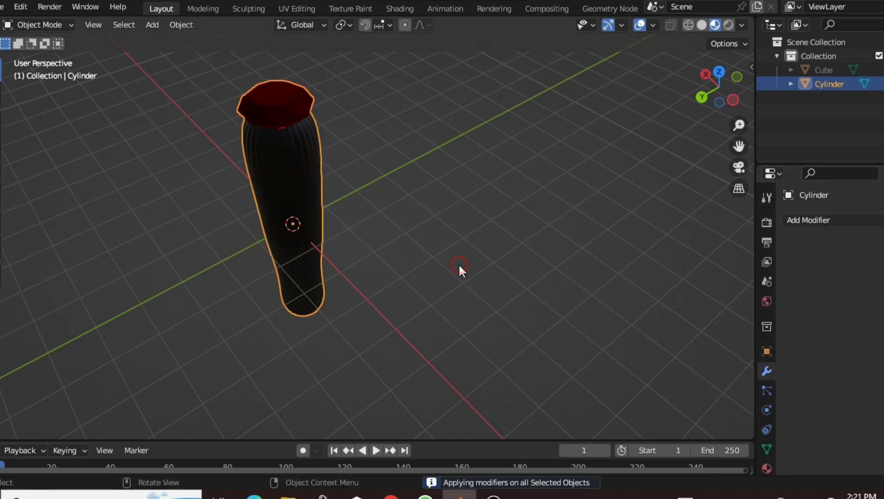
Unhide the twisted blade with Alt+H
left_click(458, 265)
mouse_move(458, 264)
middle_mouse_down()
mouse_move(383, 183)
mouse_move(331, 186)
mouse_move(433, 206)
mouse_move(442, 272)
mouse_move(401, 306)
mouse_move(365, 257)
mouse_move(462, 222)
middle_mouse_up()
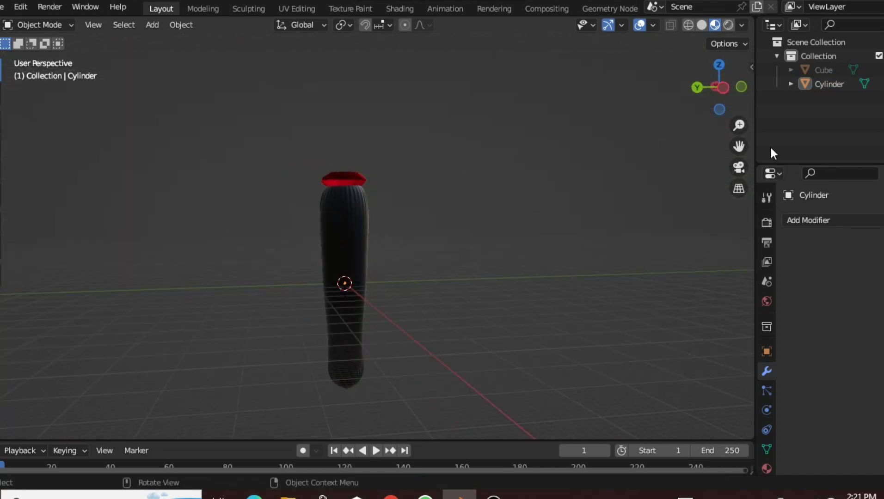
key("alt+h")
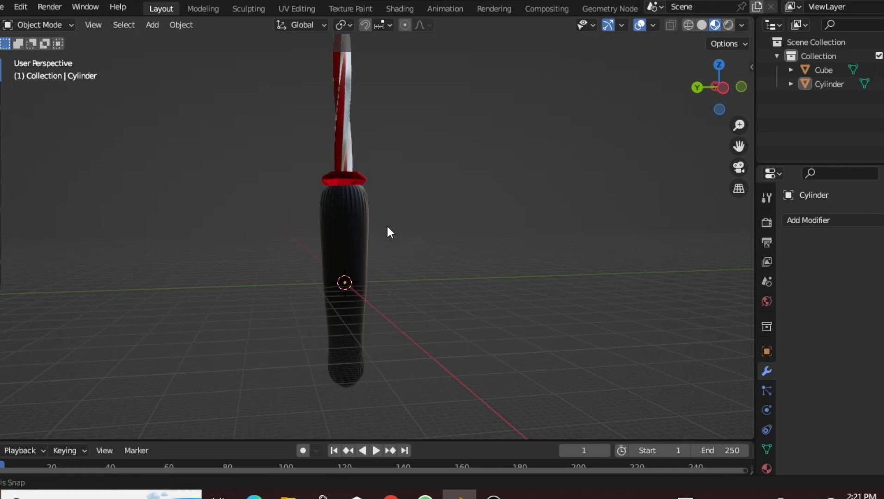
Set the handle's Y rotation to 0° so the gem sits at the bottom, and begin scaling
mouse_move(387, 224)
middle_mouse_down()
mouse_move(389, 203)
mouse_move(318, 118)
mouse_move(363, 217)
middle_mouse_up()
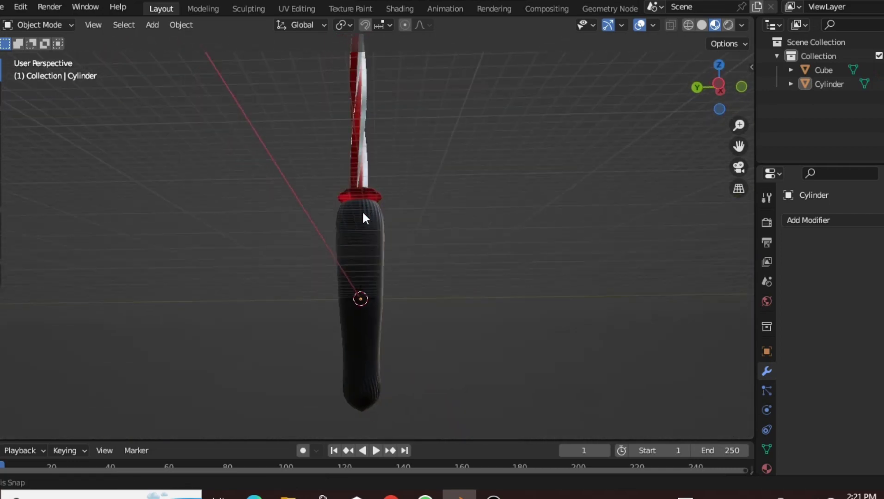
left_click(371, 251)
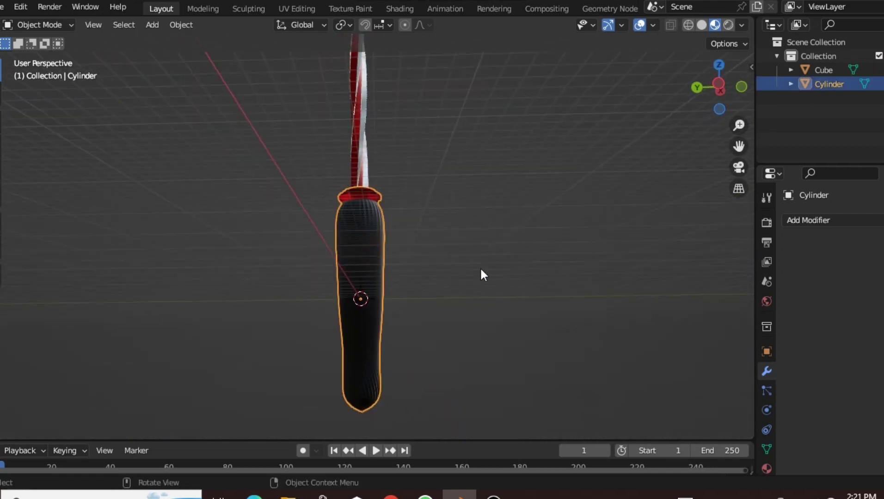
left_click(768, 352)
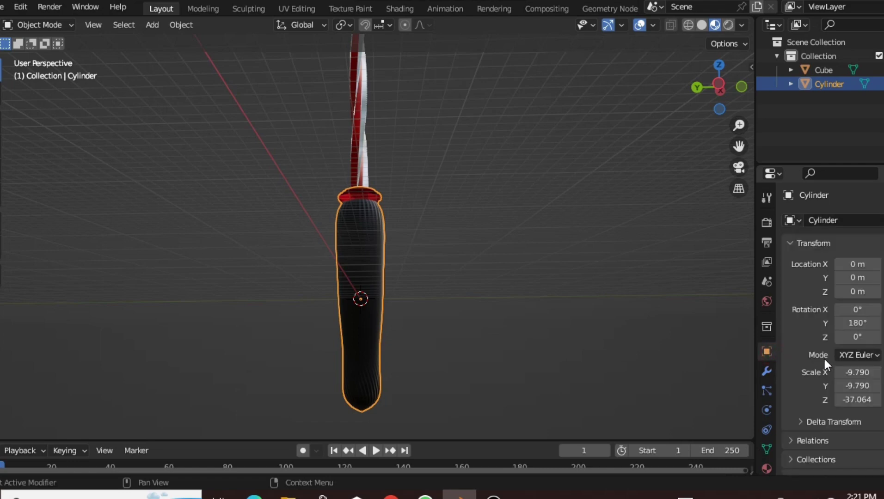
left_click(851, 325)
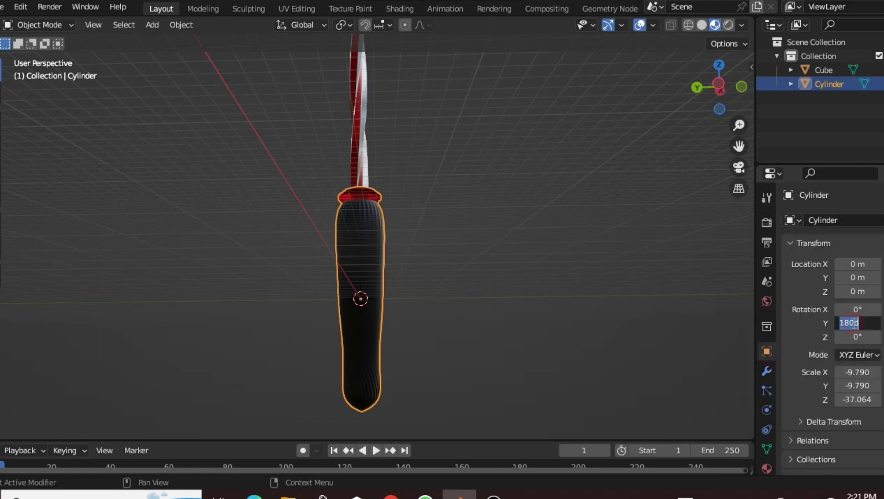
type("0")
key("Return")
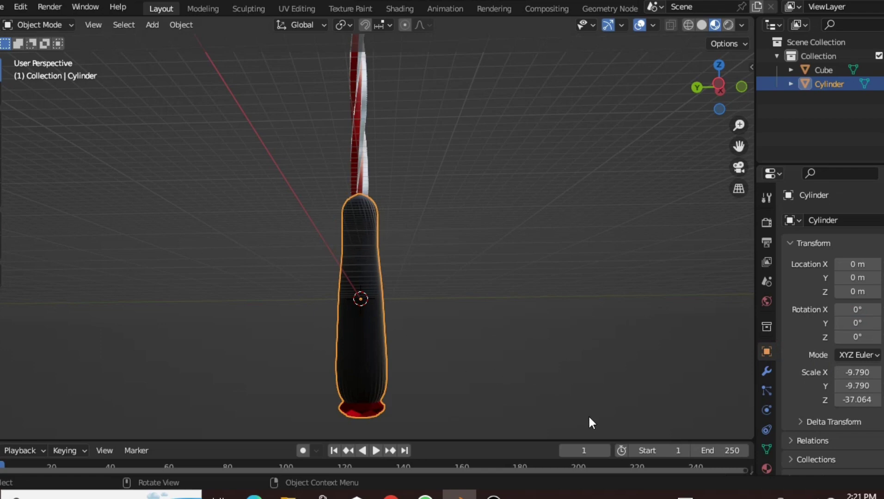
key("s")
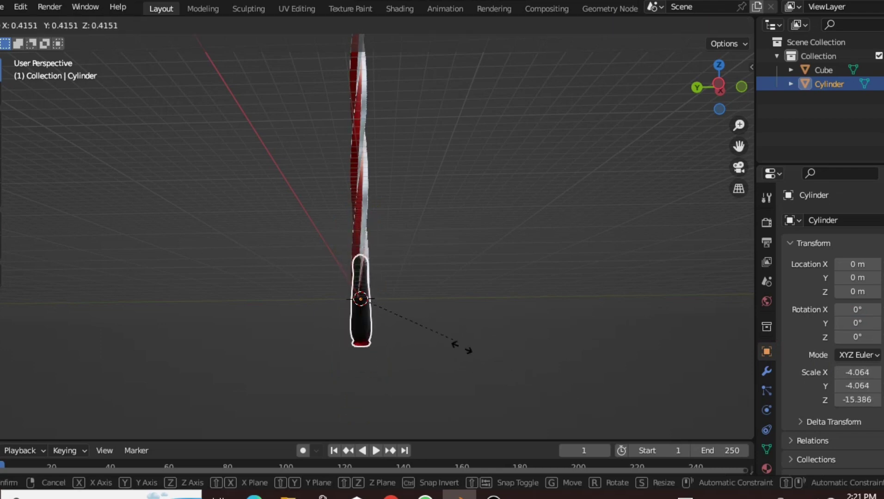
Confirm the handle at roughly 0.415 scale, then shorten it slightly along Z
left_click(454, 384)
mouse_move(452, 302)
middle_mouse_down()
mouse_move(478, 328)
mouse_move(568, 318)
mouse_move(373, 215)
mouse_move(379, 294)
mouse_move(362, 350)
middle_mouse_up()
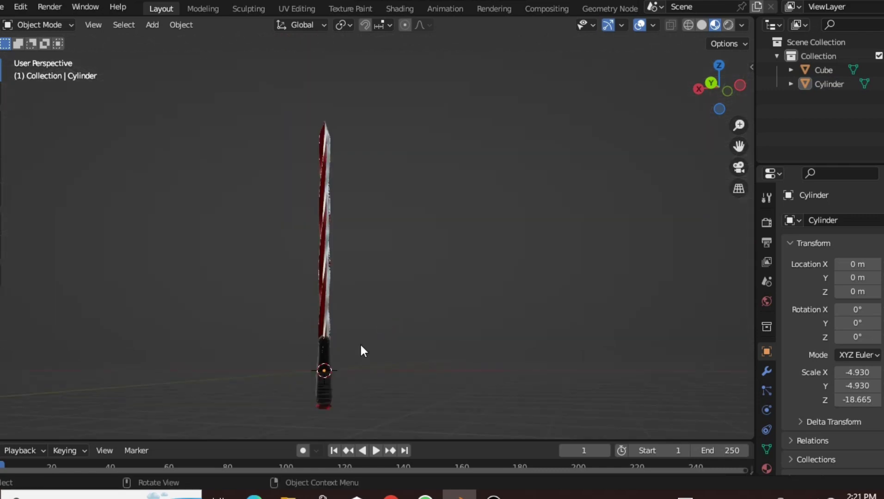
left_click(325, 379)
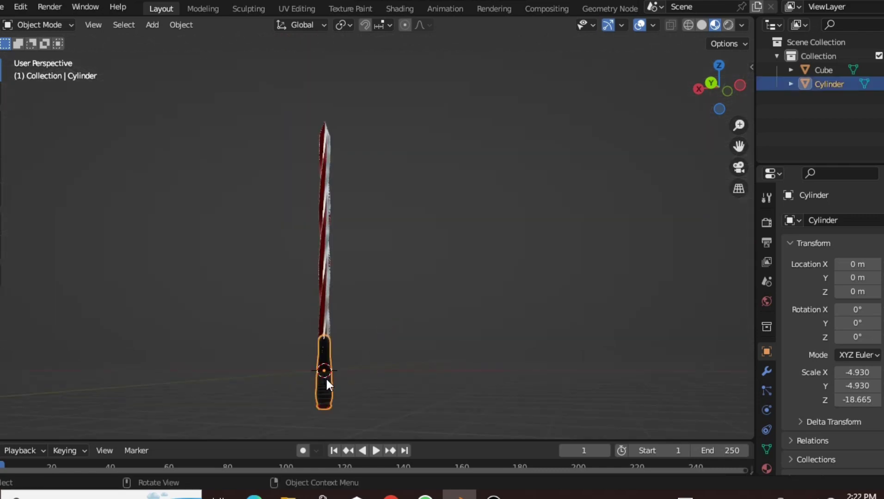
key("s")
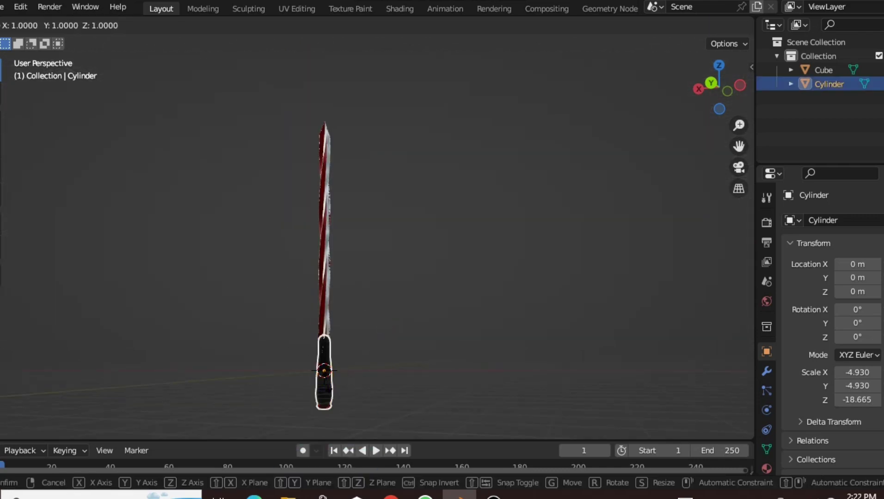
key("z")
left_click(374, 381)
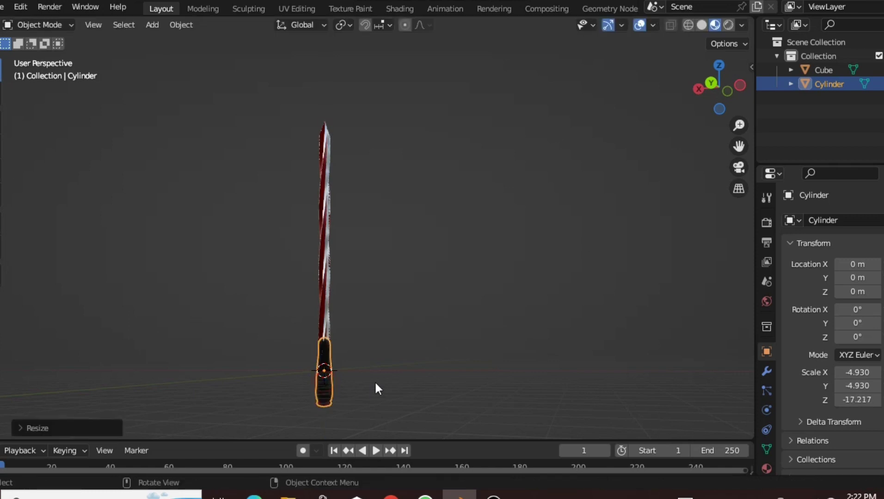
Thicken the handle in two scale passes to X/Y 6.302, Z 17.217
mouse_move(412, 376)
middle_mouse_down()
mouse_move(461, 308)
mouse_move(396, 287)
middle_mouse_up()
left_click(396, 287)
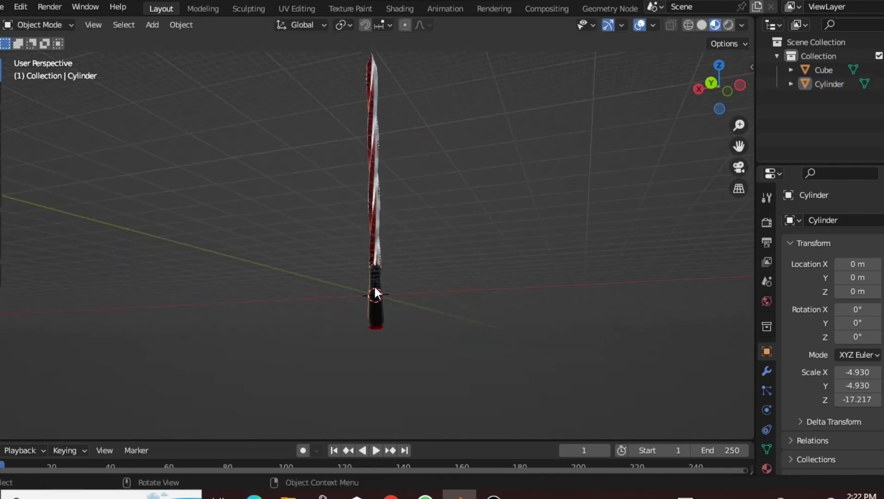
left_click(376, 289)
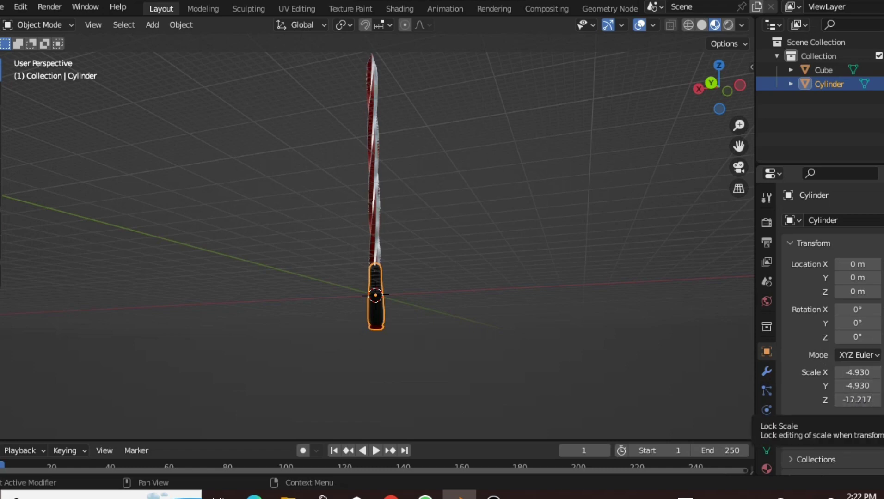
key("s")
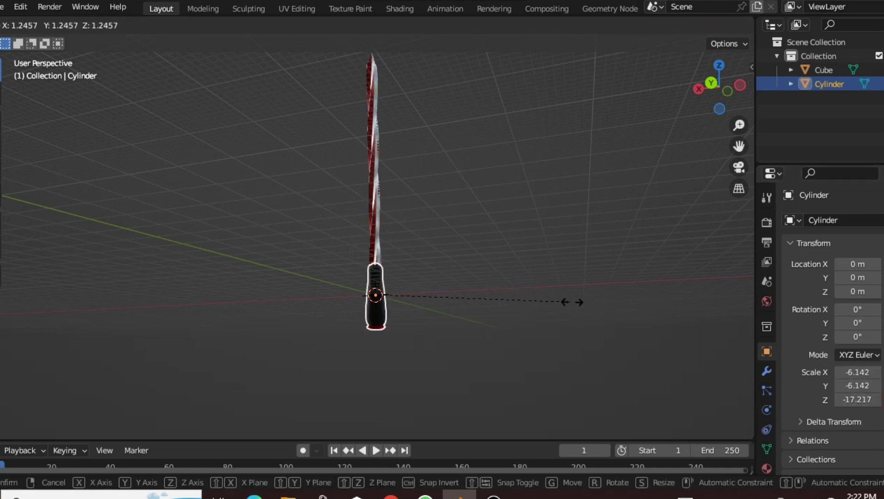
left_click(591, 308)
left_click(440, 284)
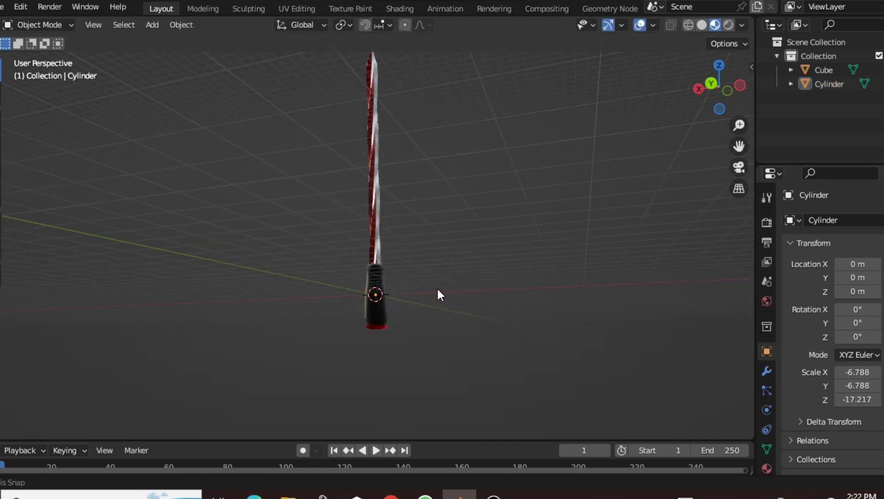
mouse_move(437, 287)
middle_mouse_down()
mouse_move(306, 312)
mouse_move(354, 306)
middle_mouse_up()
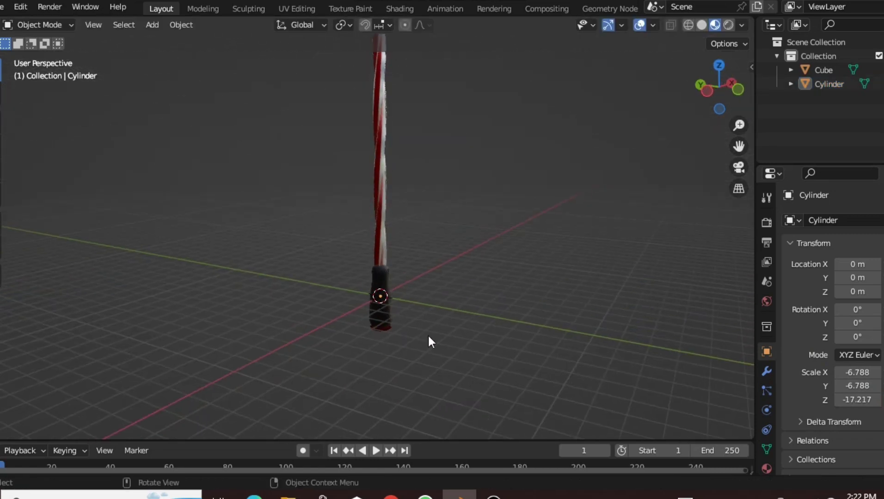
left_click(382, 319)
key("s")
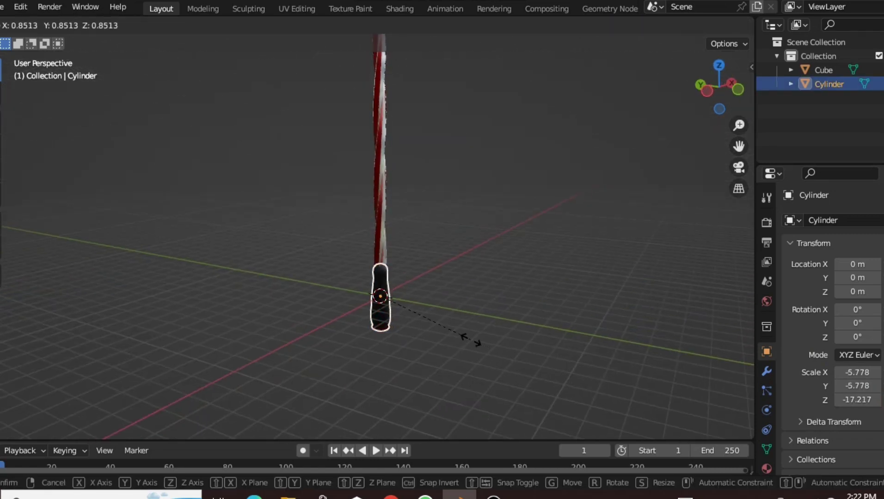
left_click(459, 314)
Orbit, pan and zoom around the sword to inspect the resized handle
left_click(469, 330)
mouse_move(468, 330)
middle_mouse_down()
mouse_move(450, 293)
mouse_move(417, 323)
middle_mouse_up()
mouse_move(459, 258)
middle_mouse_down()
mouse_move(598, 290)
mouse_move(605, 221)
middle_mouse_up()
scroll(477, 244, "down", 2)
scroll(471, 250, "down", 2)
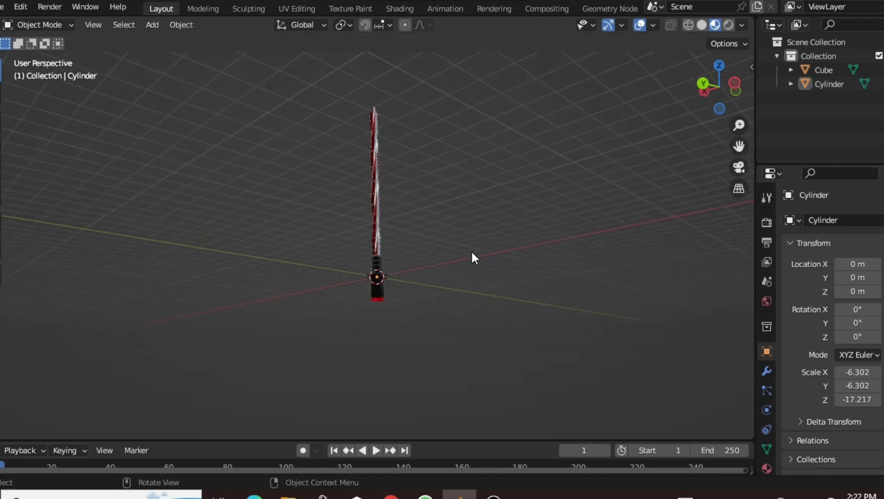
middle_click_drag(471, 250, 403, 291, "shift")
mouse_move(293, 263)
middle_mouse_down()
mouse_move(324, 299)
mouse_move(591, 316)
middle_mouse_up()
scroll(578, 314, "up", 2)
scroll(532, 314, "up", 2)
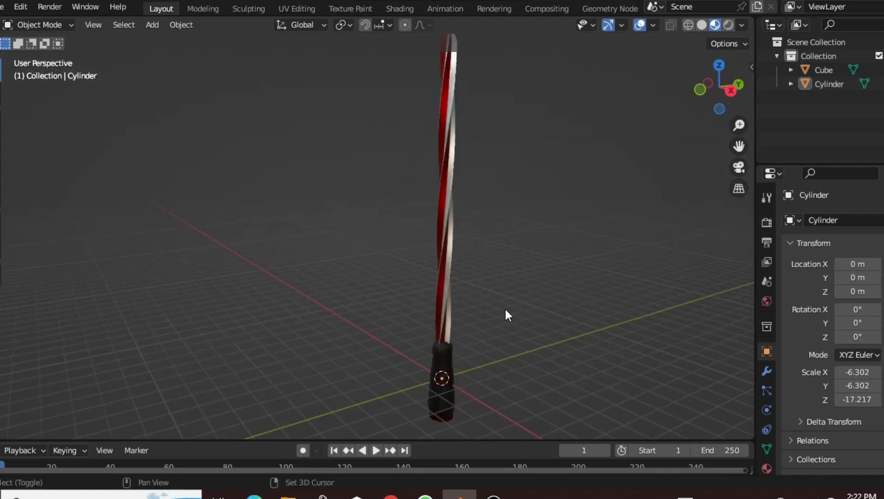
mouse_move(504, 315)
middle_mouse_down("shift")
mouse_move(340, 294)
mouse_move(397, 243)
mouse_move(476, 221)
mouse_move(539, 393)
mouse_move(483, 373)
mouse_move(456, 333)
mouse_move(292, 214)
mouse_move(356, 300)
mouse_move(389, 369)
mouse_move(428, 408)
mouse_move(490, 412)
middle_mouse_up("shift")
mouse_move(341, 404)
middle_mouse_down()
mouse_move(349, 351)
mouse_move(349, 386)
mouse_move(400, 357)
mouse_move(473, 347)
mouse_move(563, 397)
mouse_move(466, 390)
middle_mouse_up()
scroll(444, 365, "down", 2)
scroll(414, 310, "down", 2)
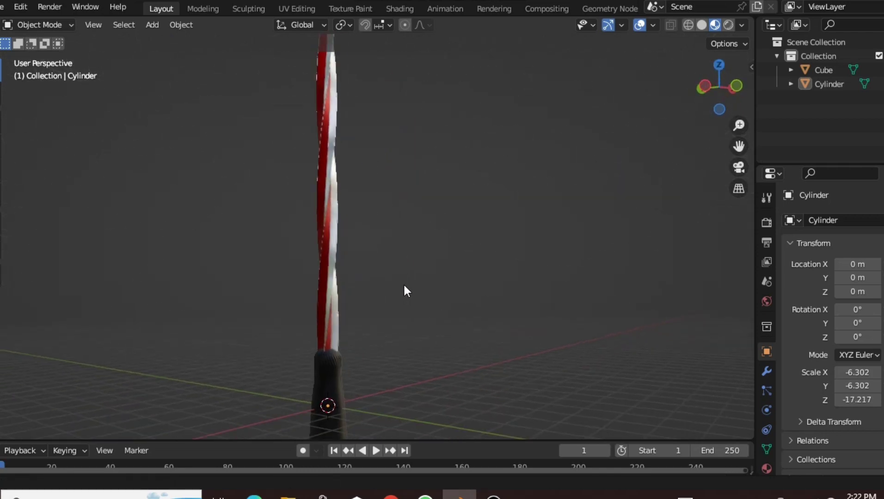
scroll(402, 284, "down", 1)
scroll(388, 298, "down", 2)
Combine the handle and twisted blade with Ctrl+J into Cube, then reselect it
left_click(351, 330)
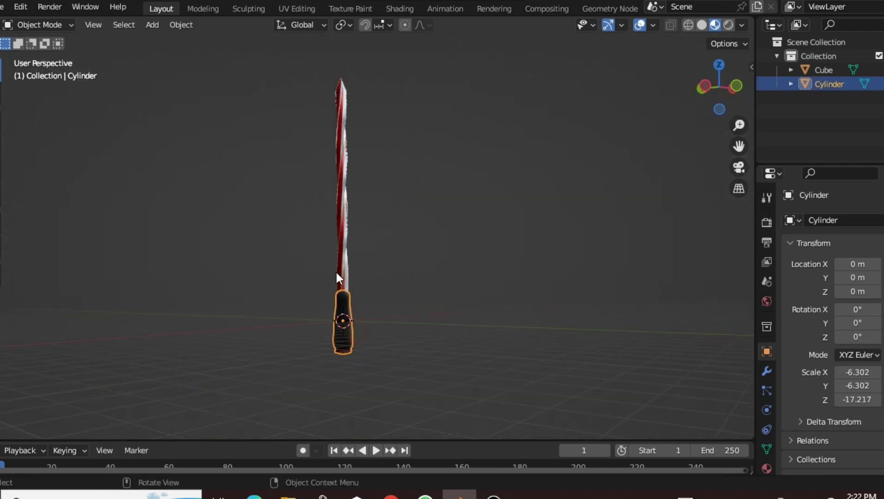
left_click(345, 275, "shift")
key("ctrl+j")
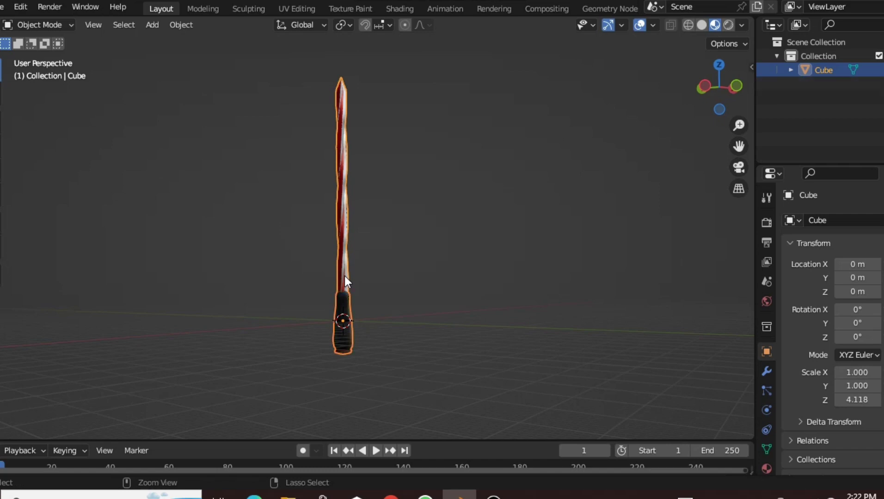
left_click(381, 361)
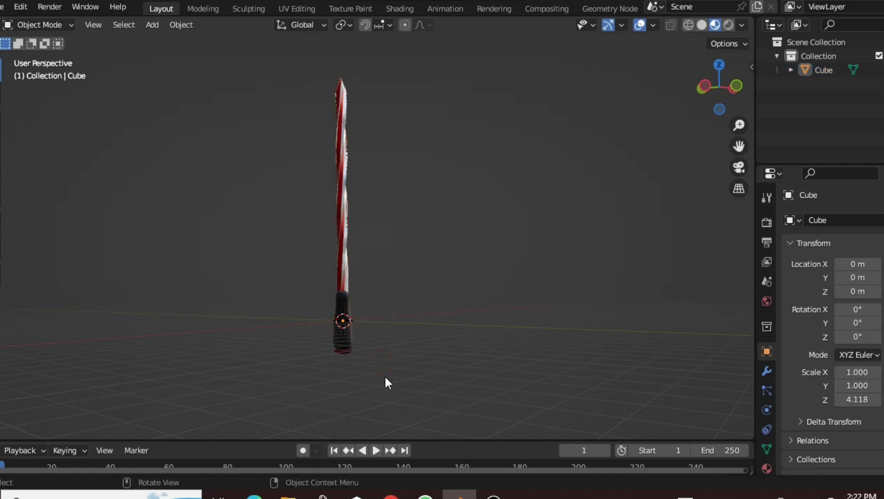
scroll(360, 361, "up", 3)
scroll(366, 325, "down", 3)
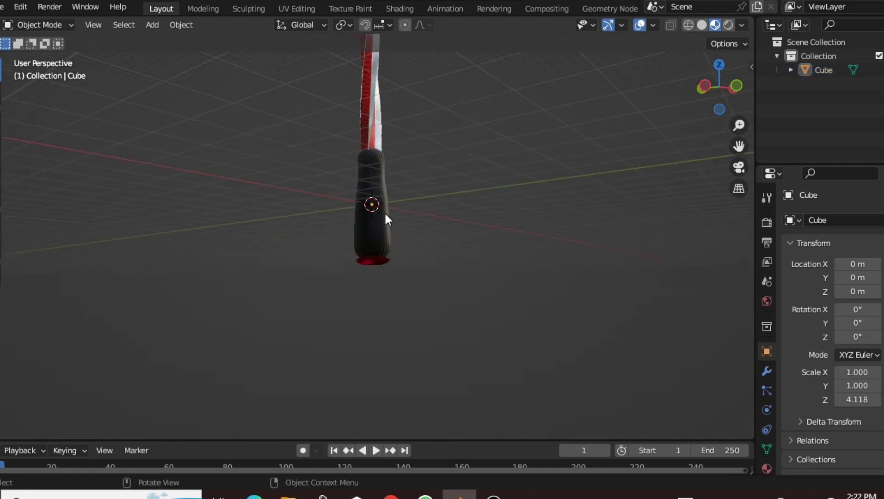
left_click(383, 211)
middle_click_drag(394, 215, 398, 314)
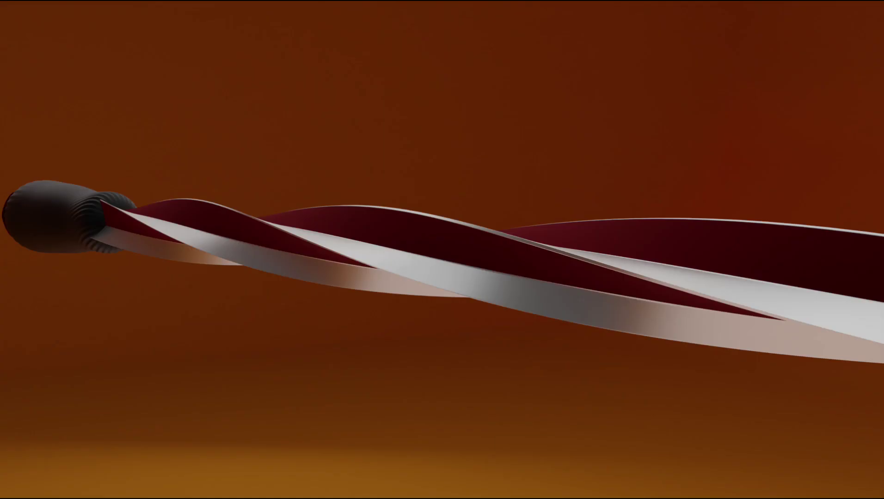